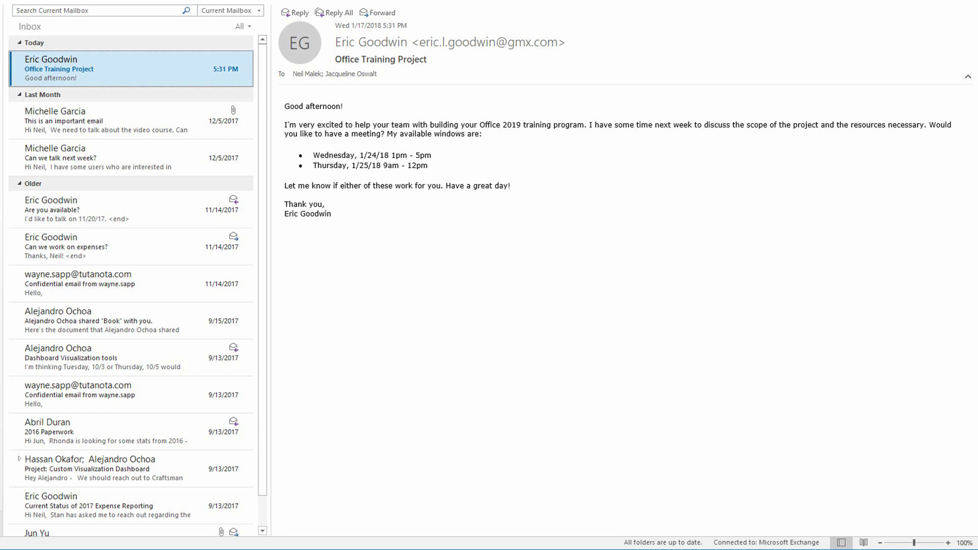
In OneNote, create a new blank section in the Office 2019 Training Program notebook
{"action": "left_click", "coordinate": [348, 183]}
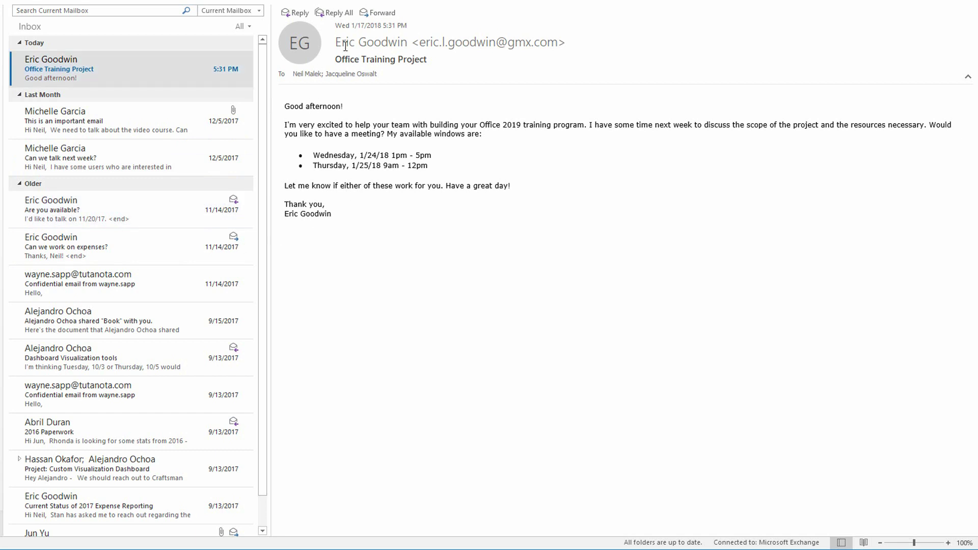
{"action": "mouse_move", "coordinate": [388, 43]}
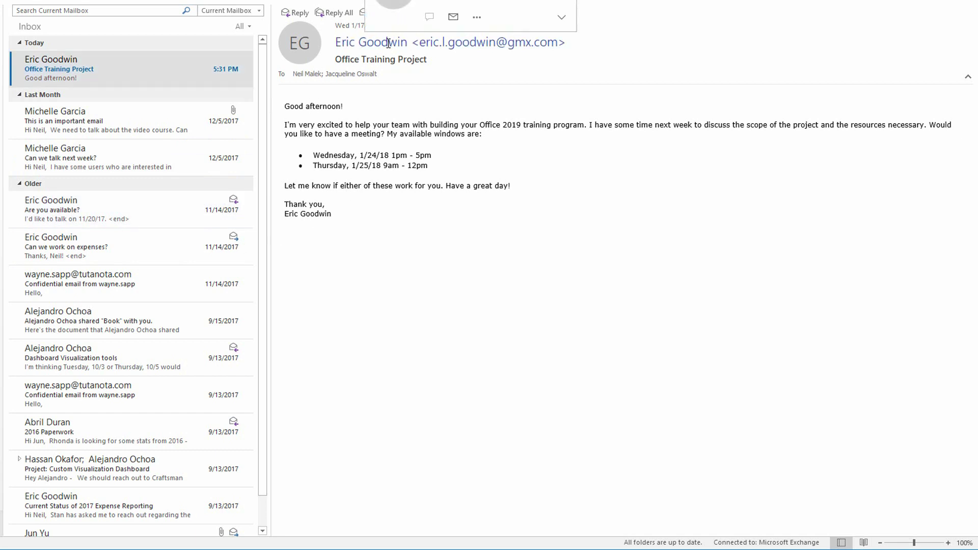
{"action": "mouse_move", "coordinate": [366, 75]}
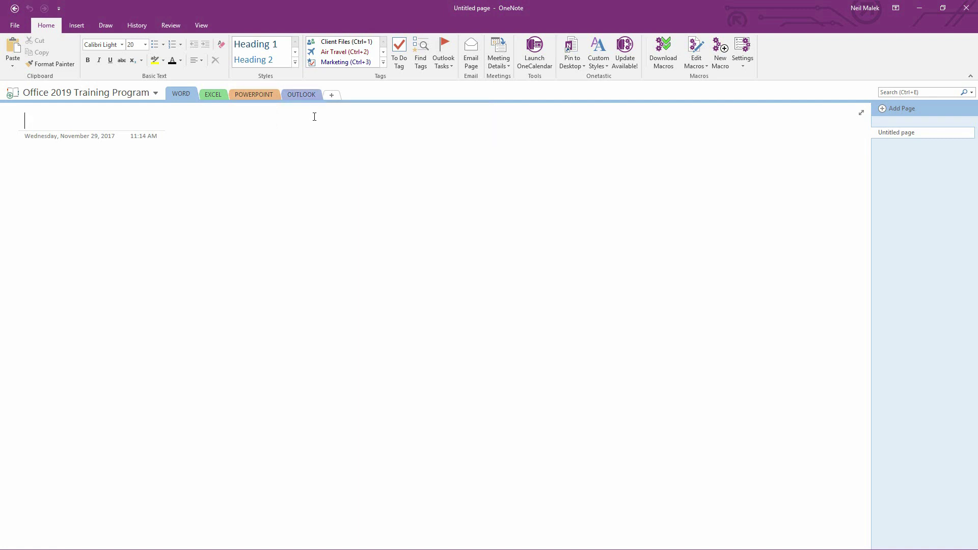
{"action": "left_click", "coordinate": [924, 7]}
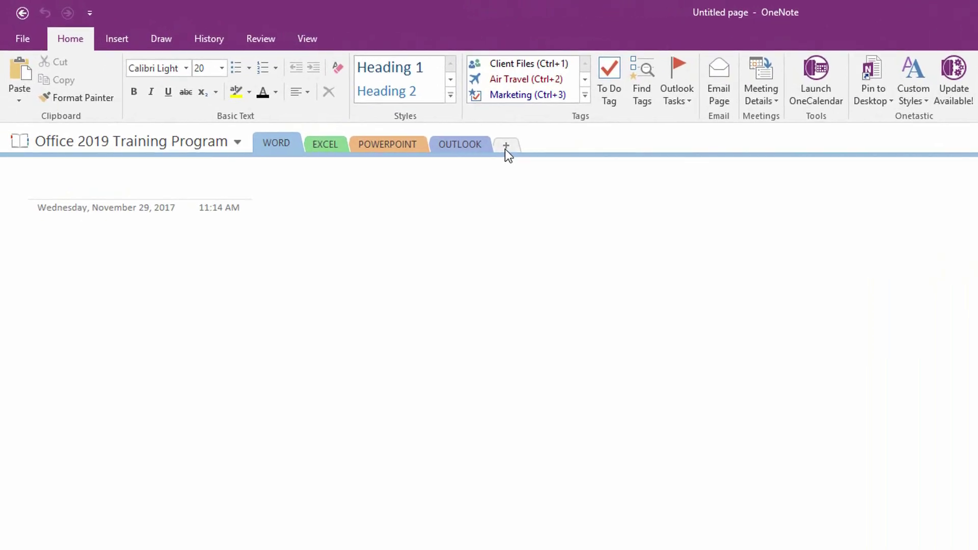
Name the new section INITIAL PLANNING
{"action": "left_click", "coordinate": [506, 146]}
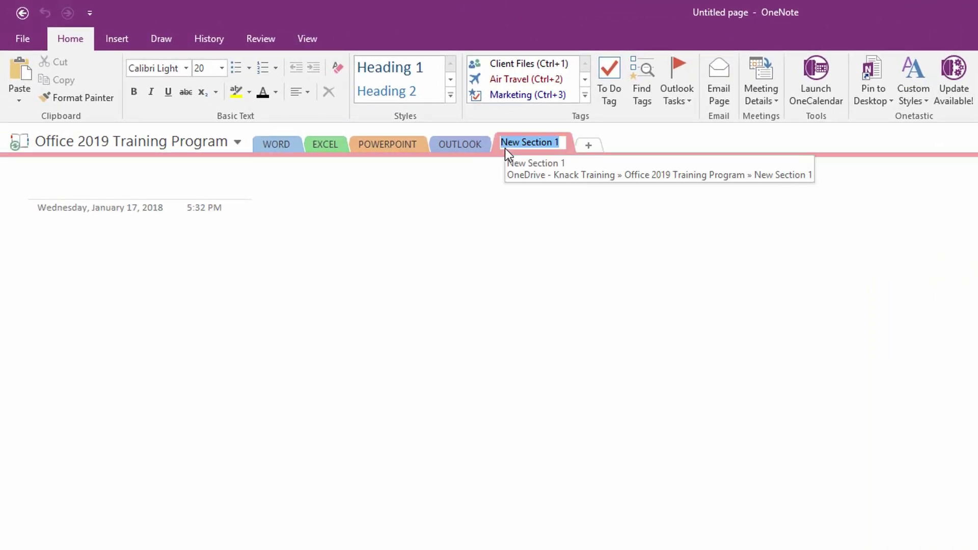
{"action": "key", "text": "Caps_Lock"}
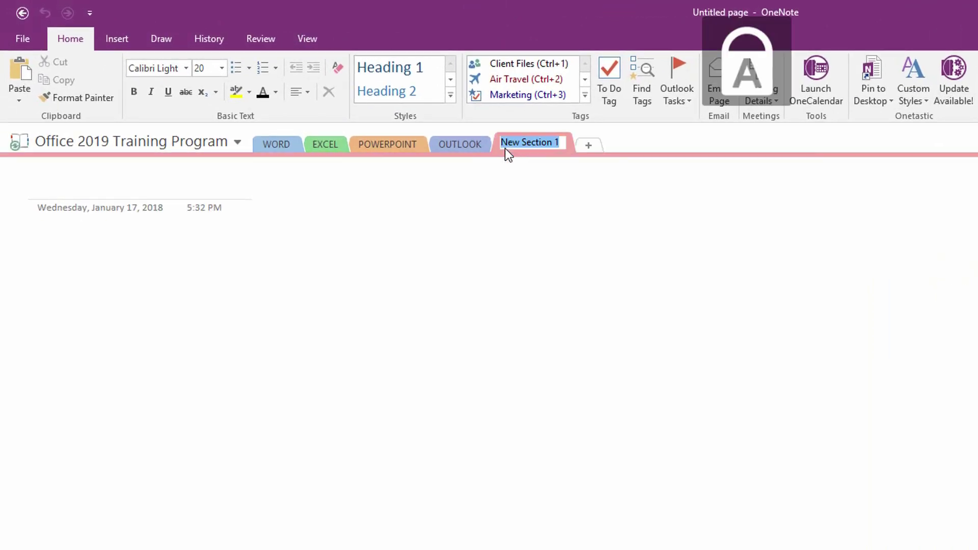
{"action": "key", "text": "BackSpace"}
{"action": "type", "text": "INITIAL PLANNING"}
{"action": "key", "text": "Return"}
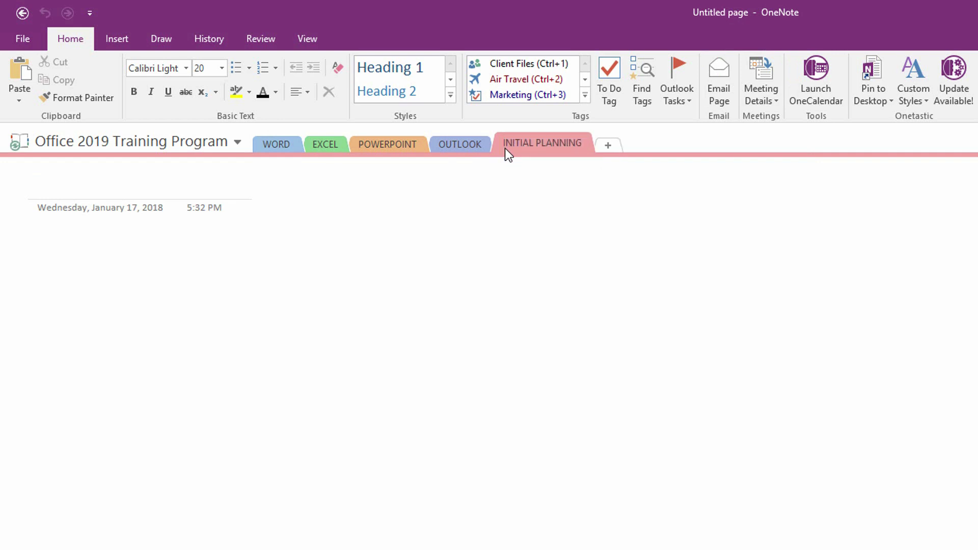
Move INITIAL PLANNING to be the first section and colour it Lemon Lime
{"action": "mouse_move", "coordinate": [518, 144]}
{"action": "left_mouse_down"}
{"action": "mouse_move", "coordinate": [478, 136]}
{"action": "mouse_move", "coordinate": [258, 146]}
{"action": "left_mouse_up"}
{"action": "right_click", "coordinate": [281, 146]}
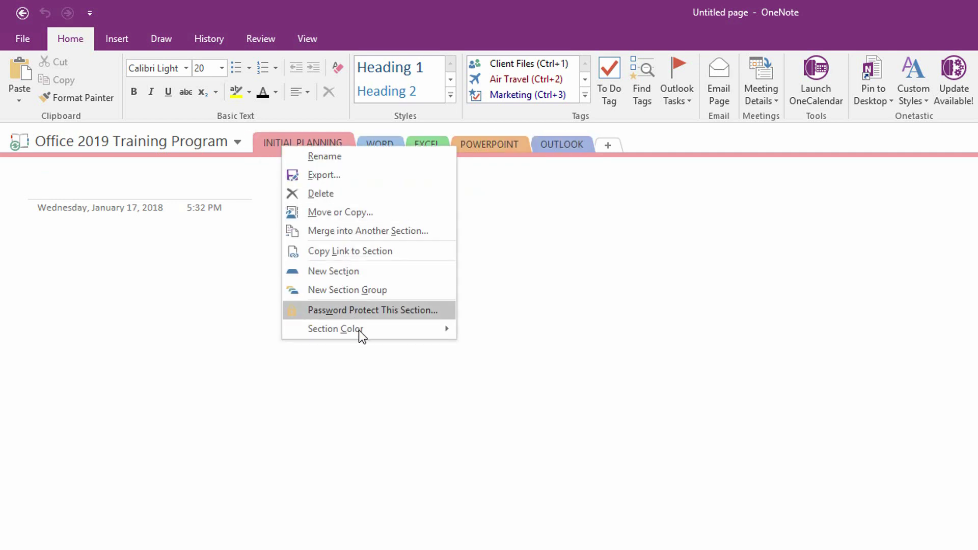
{"action": "mouse_move", "coordinate": [361, 332]}
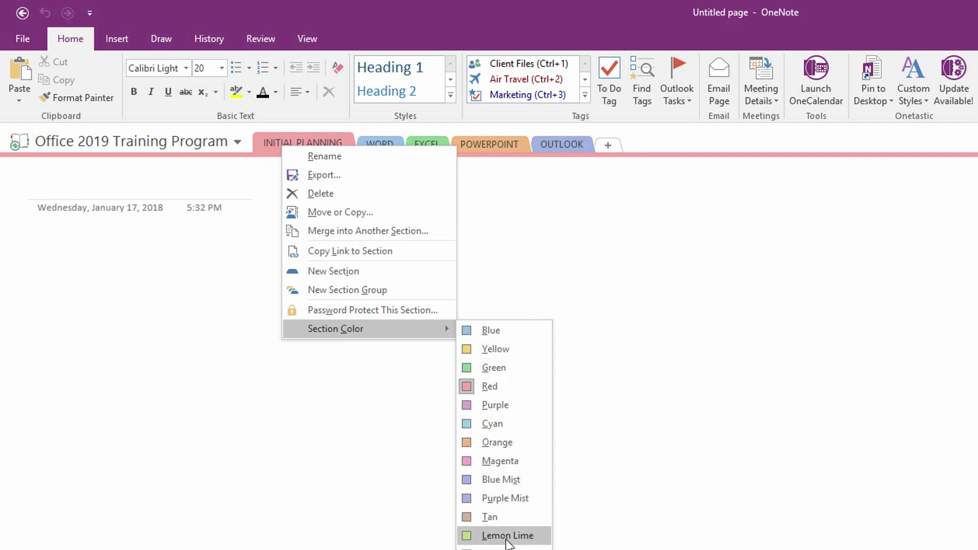
{"action": "left_click", "coordinate": [508, 535]}
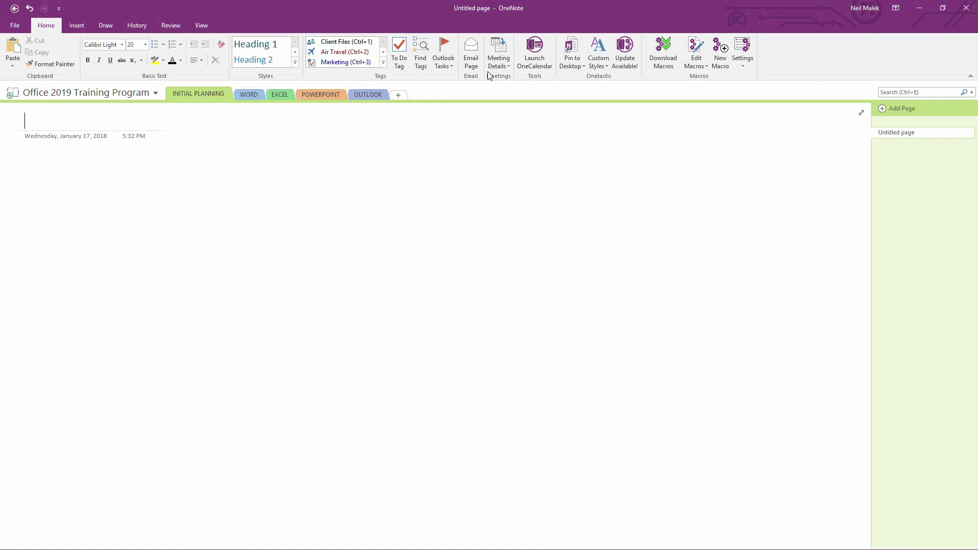
Back in Outlook, reply to the Office Training Project email with a meeting request
{"action": "left_click", "coordinate": [912, 7]}
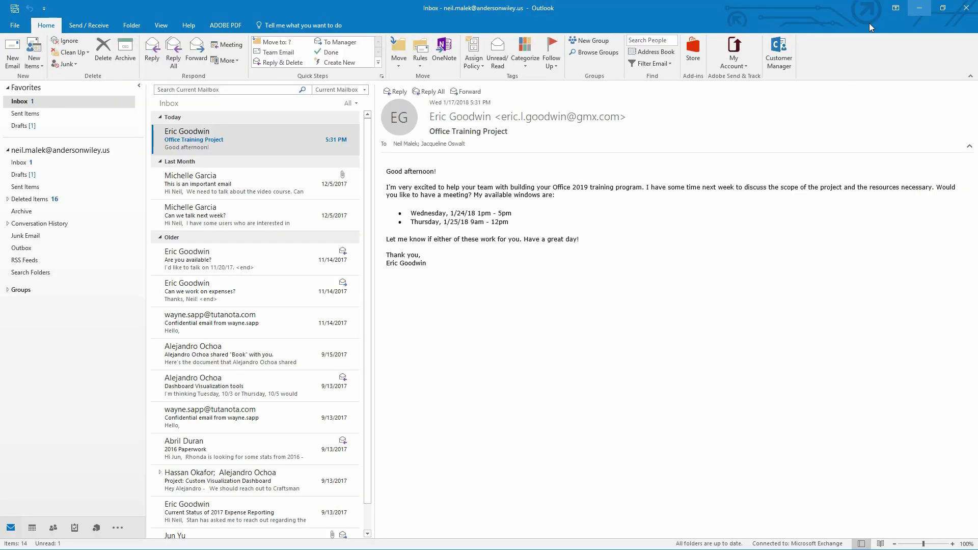
{"action": "left_click", "coordinate": [233, 46]}
{"action": "left_click", "coordinate": [79, 123]}
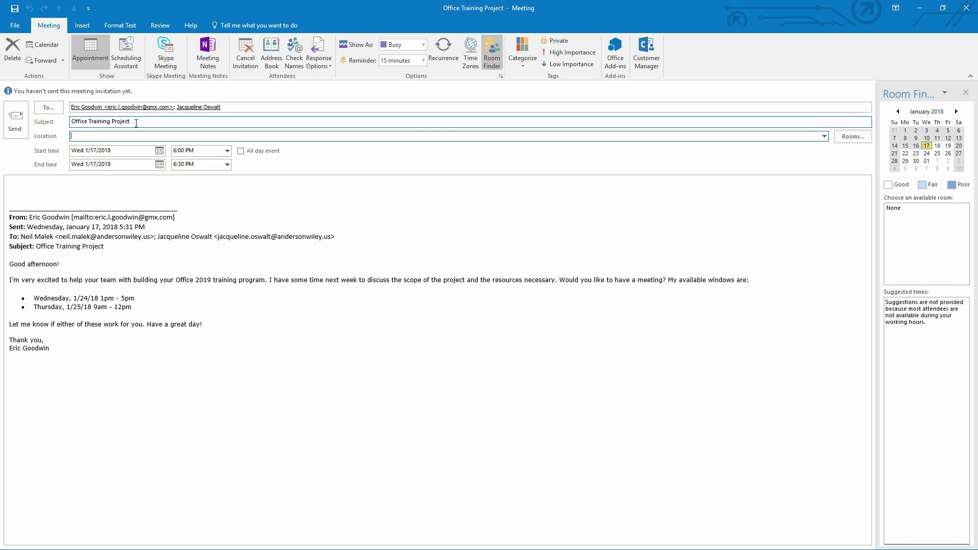
{"action": "left_click", "coordinate": [97, 107]}
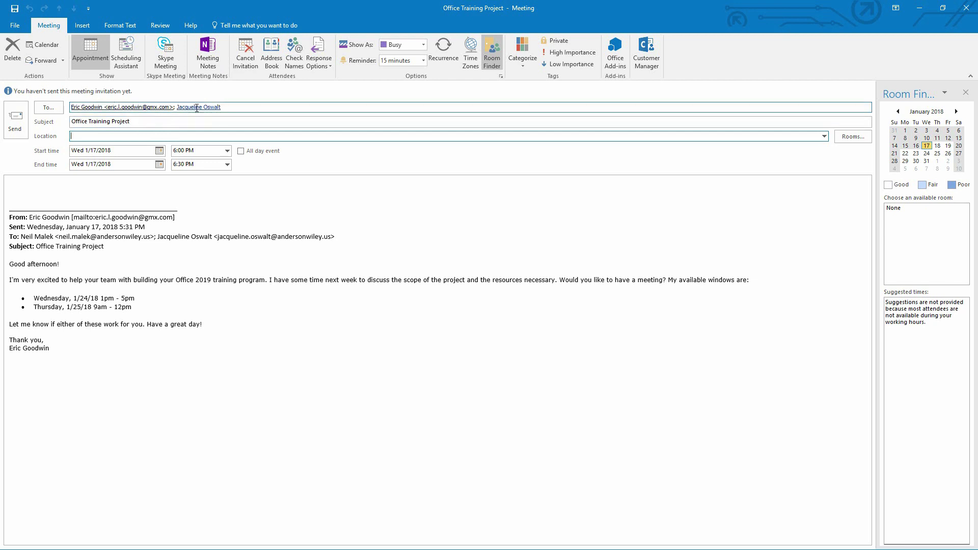
Schedule the meeting for Thursday 1/25/2018, 9:00 AM to 11:00 AM
{"action": "mouse_move", "coordinate": [198, 106]}
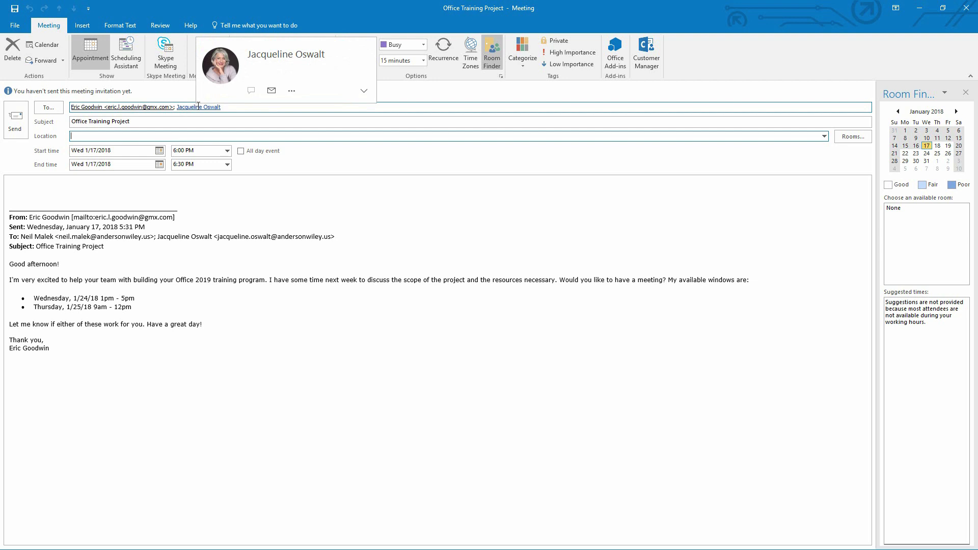
{"action": "left_click", "coordinate": [159, 150]}
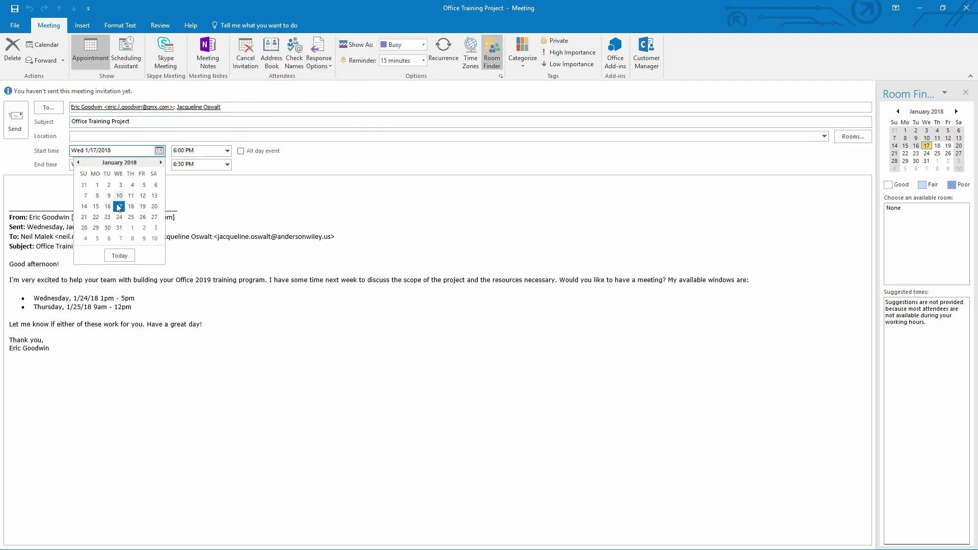
{"action": "left_click", "coordinate": [131, 217]}
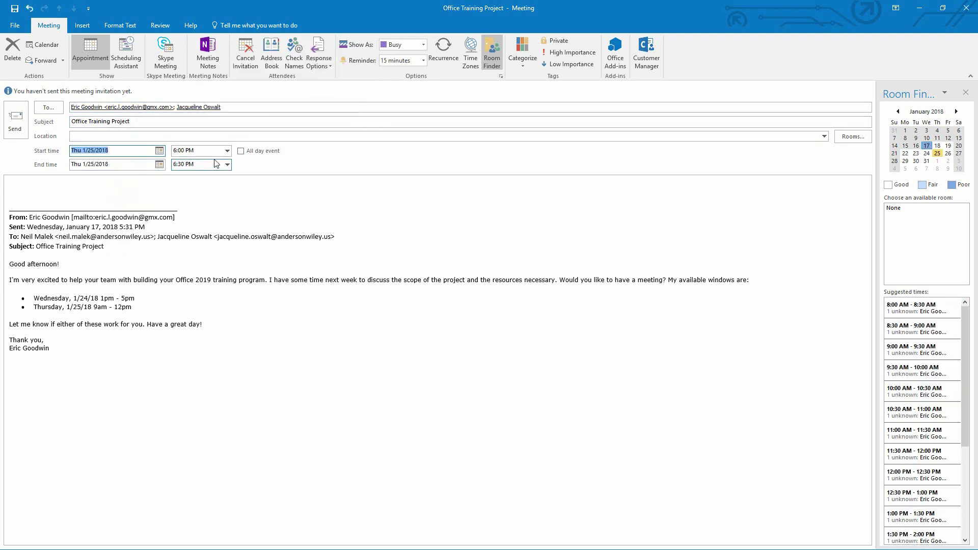
{"action": "left_click", "coordinate": [227, 150]}
{"action": "scroll", "coordinate": [227, 174], "scroll_direction": "up", "scroll_amount": 5}
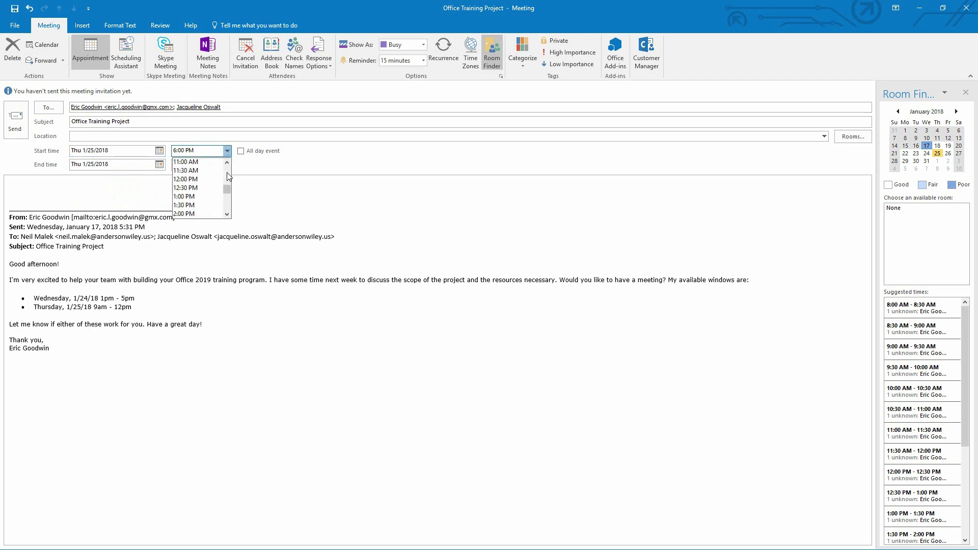
{"action": "scroll", "coordinate": [227, 172], "scroll_direction": "up", "scroll_amount": 2}
{"action": "left_click", "coordinate": [198, 192]}
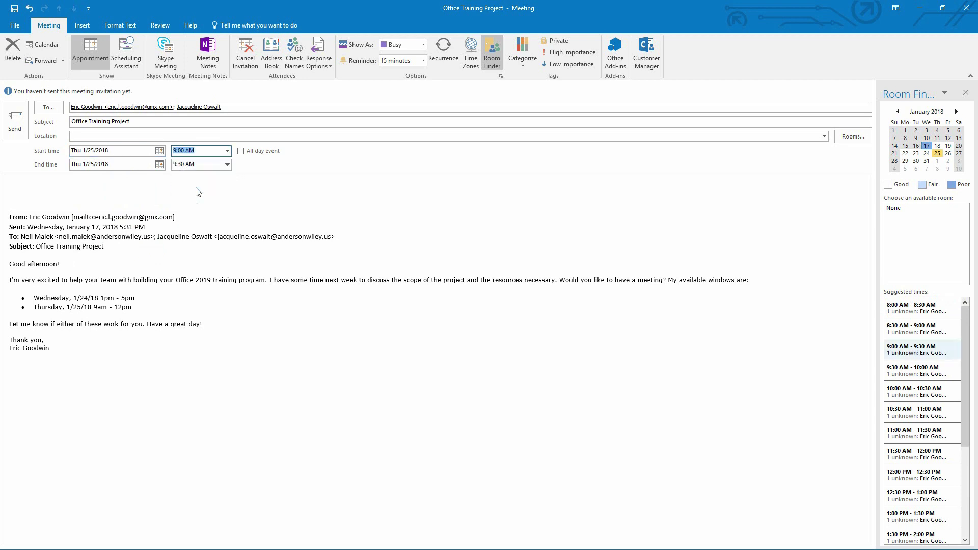
{"action": "left_click", "coordinate": [227, 165]}
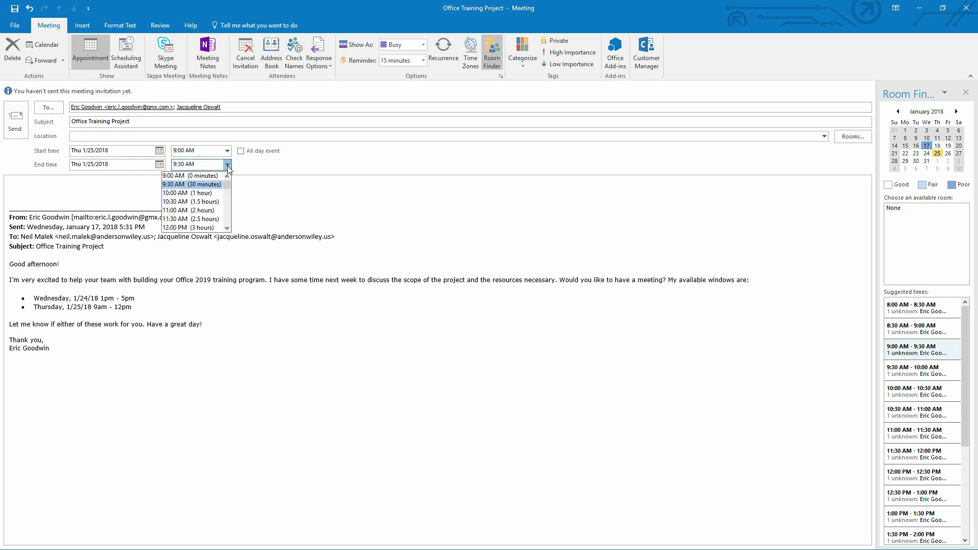
{"action": "left_click", "coordinate": [202, 210]}
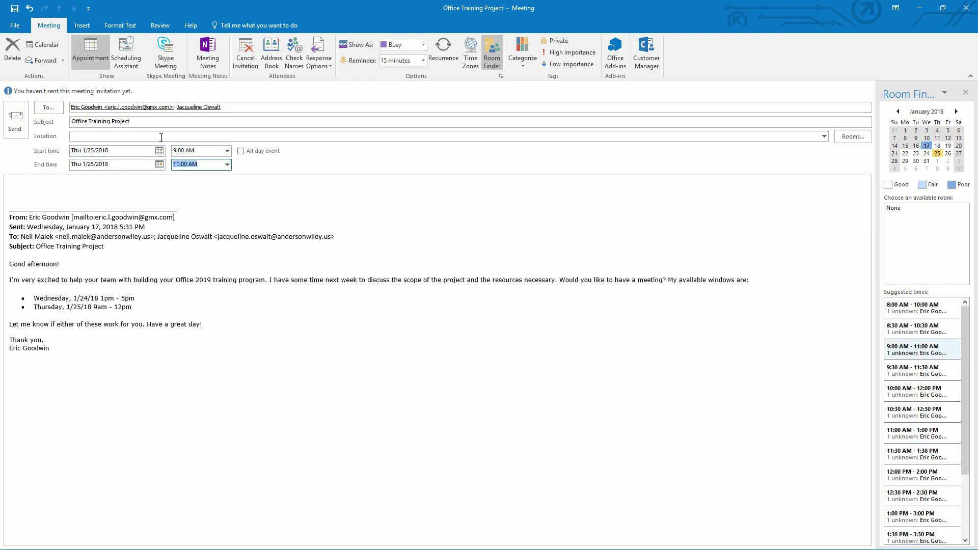
Add conference room CR-US-NYC-Ellis to the meeting through the Select Rooms dialog
{"action": "left_click", "coordinate": [854, 136]}
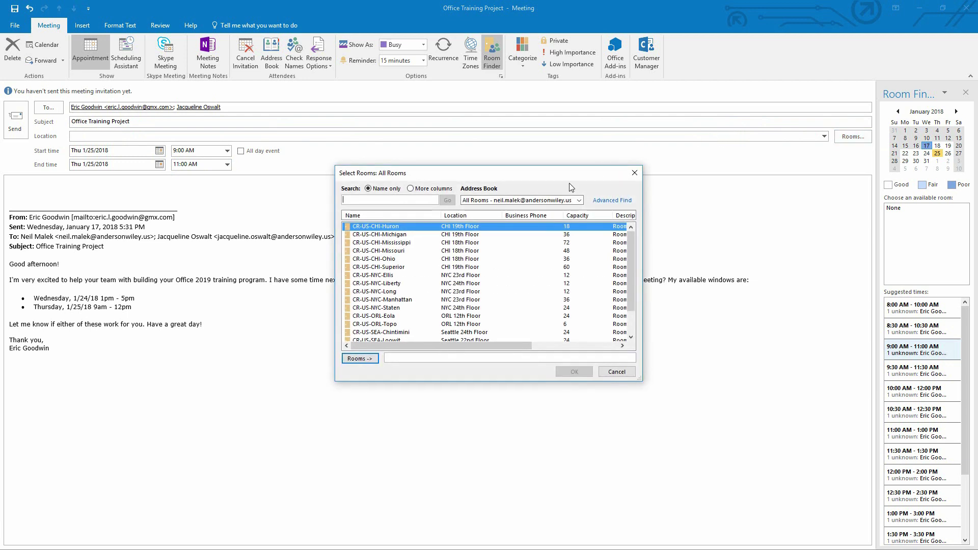
{"action": "left_click", "coordinate": [395, 277]}
{"action": "double_click", "coordinate": [395, 276]}
{"action": "left_click", "coordinate": [574, 372]}
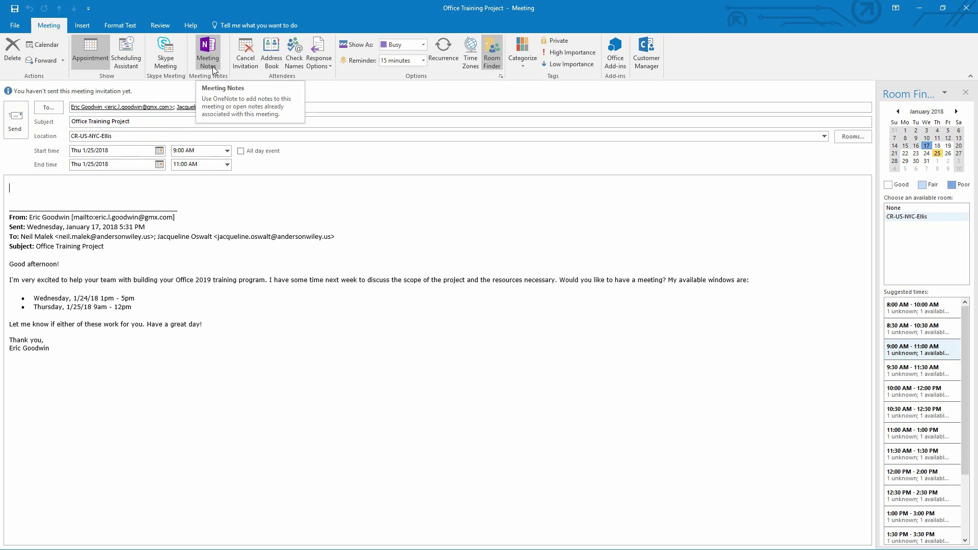
Share the INITIAL PLANNING section of Office 2019 Training Program as the meeting's notes
{"action": "left_click", "coordinate": [214, 70]}
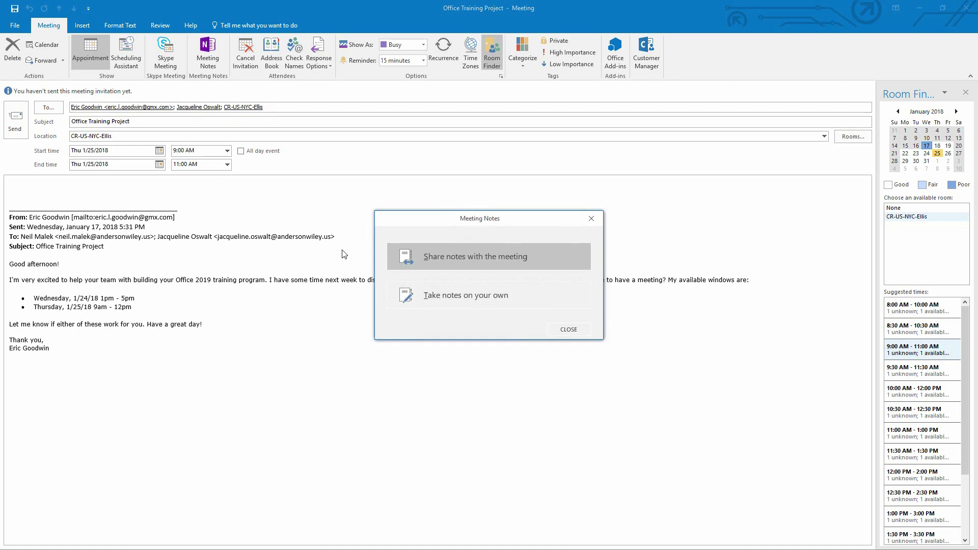
{"action": "left_click", "coordinate": [441, 258]}
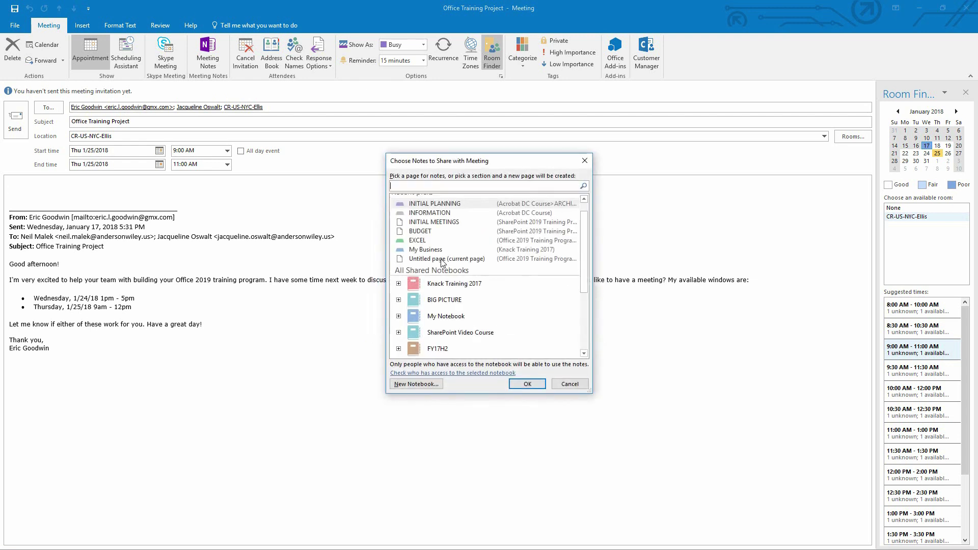
{"action": "scroll", "coordinate": [455, 278], "scroll_direction": "down", "scroll_amount": 1}
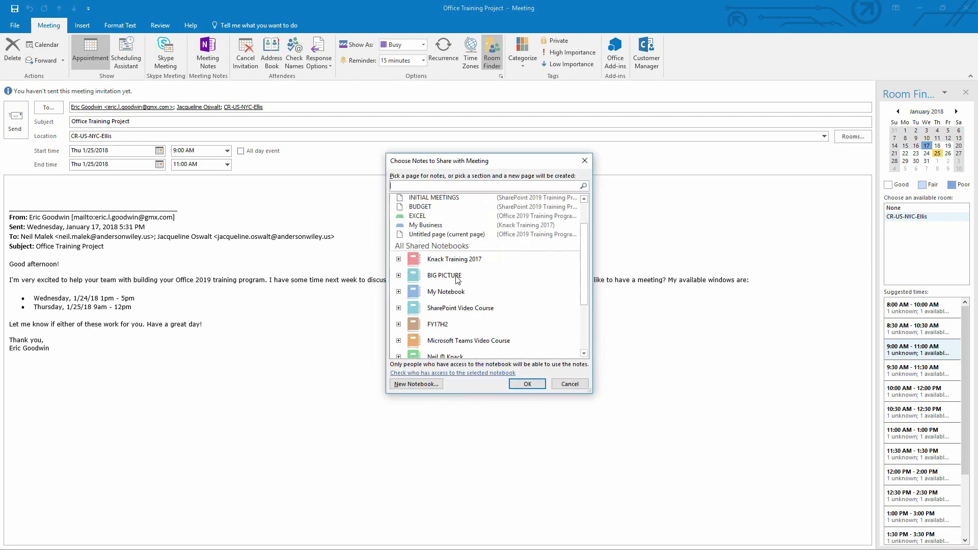
{"action": "scroll", "coordinate": [456, 279], "scroll_direction": "down", "scroll_amount": 1}
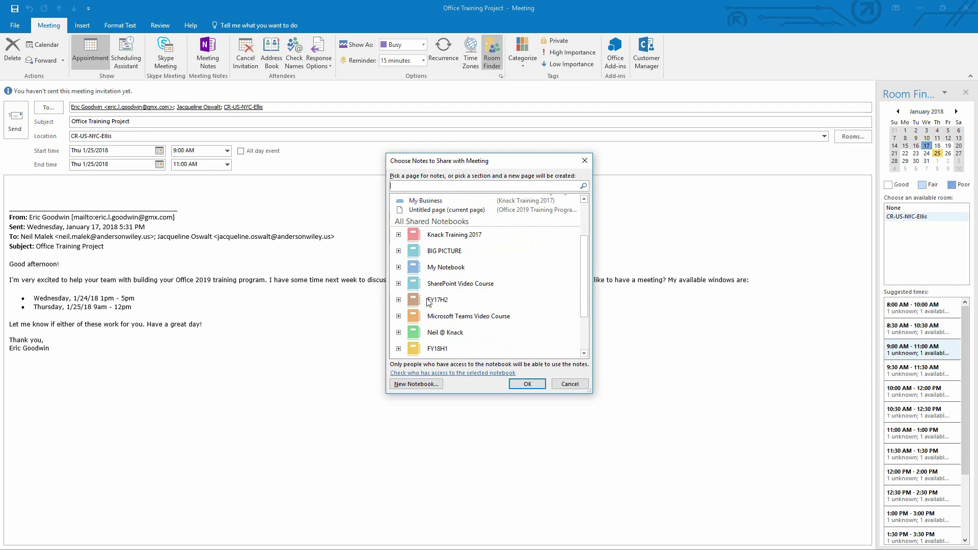
{"action": "scroll", "coordinate": [438, 305], "scroll_direction": "down", "scroll_amount": 2}
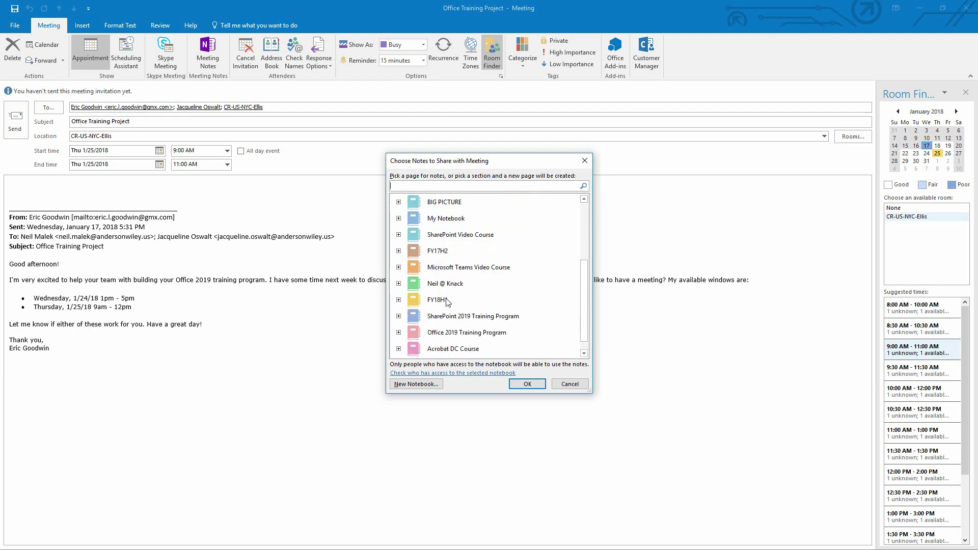
{"action": "left_click", "coordinate": [398, 332]}
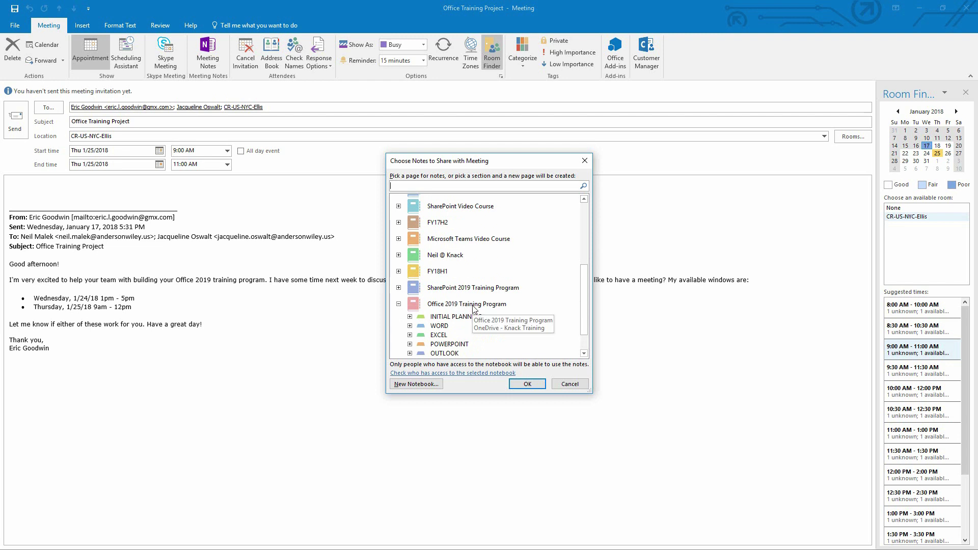
{"action": "left_click", "coordinate": [441, 317]}
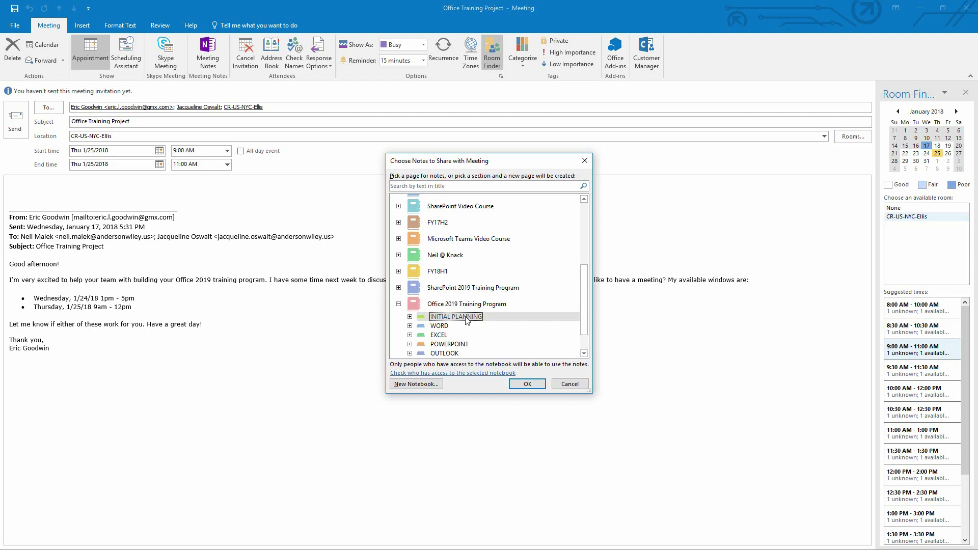
{"action": "left_click", "coordinate": [527, 384]}
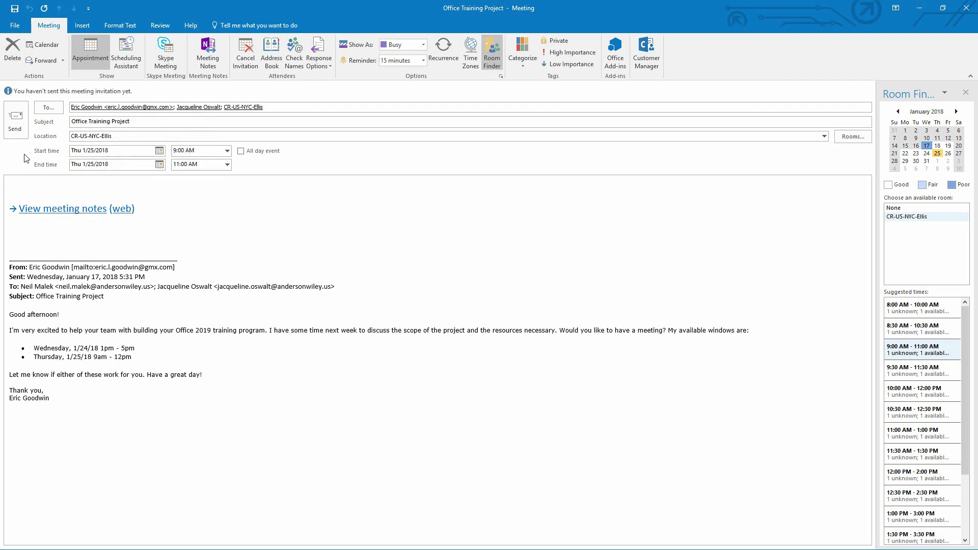
Send the invitation and open the Office Training Project page in OneNote
{"action": "left_click", "coordinate": [22, 131]}
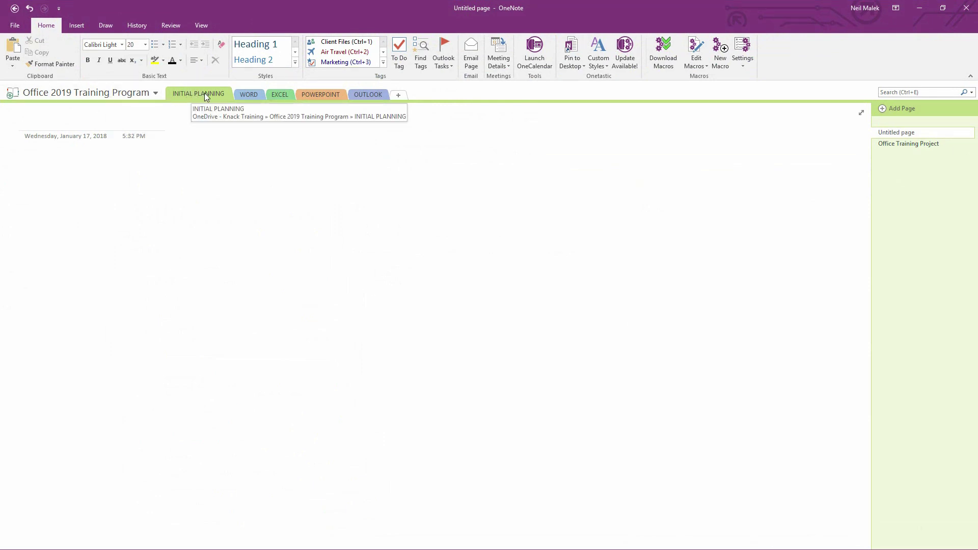
{"action": "left_click", "coordinate": [923, 148]}
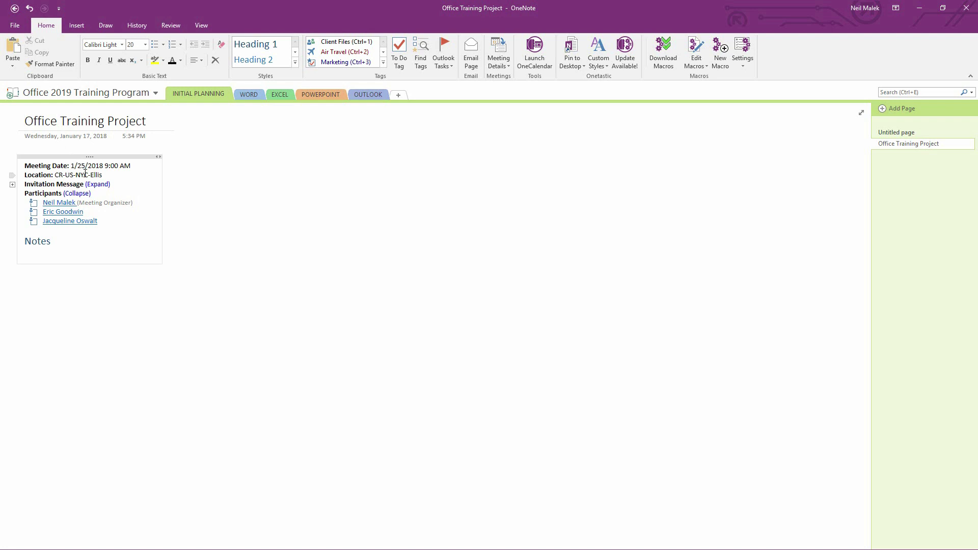
{"action": "left_click", "coordinate": [97, 185]}
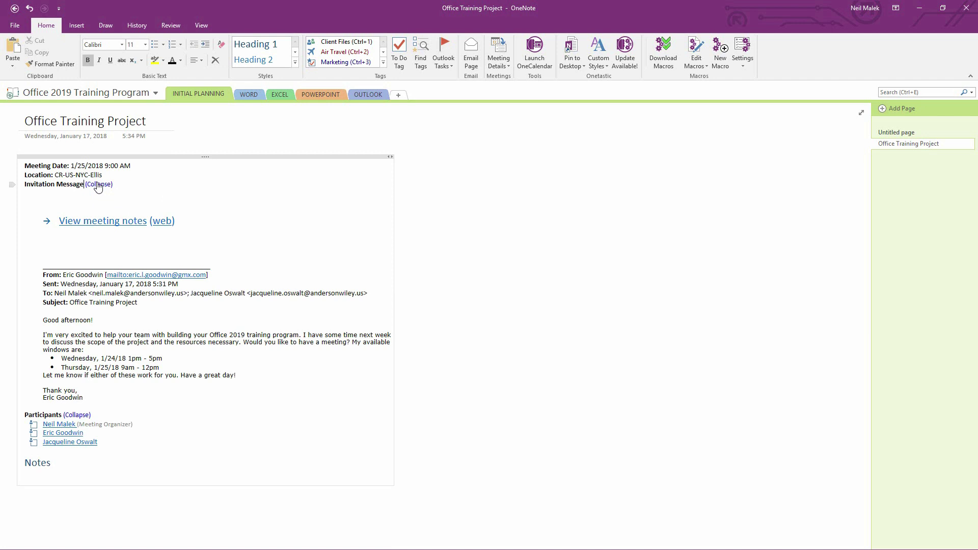
{"action": "left_click", "coordinate": [98, 185]}
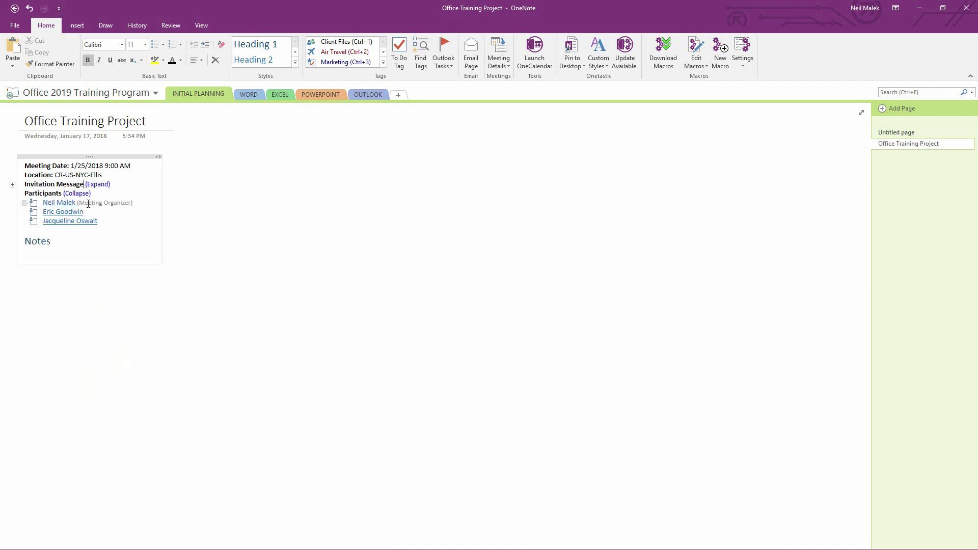
{"action": "mouse_move", "coordinate": [81, 216]}
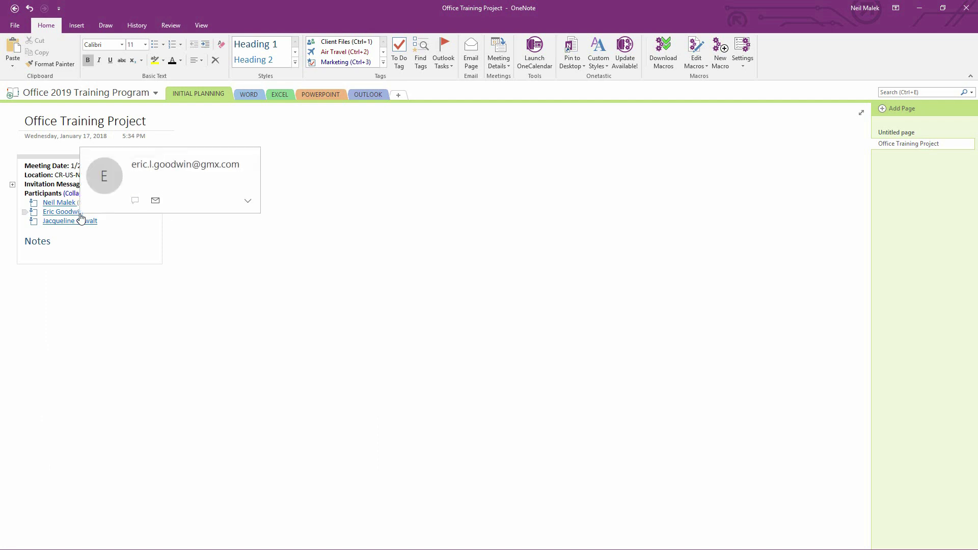
{"action": "left_click", "coordinate": [68, 254]}
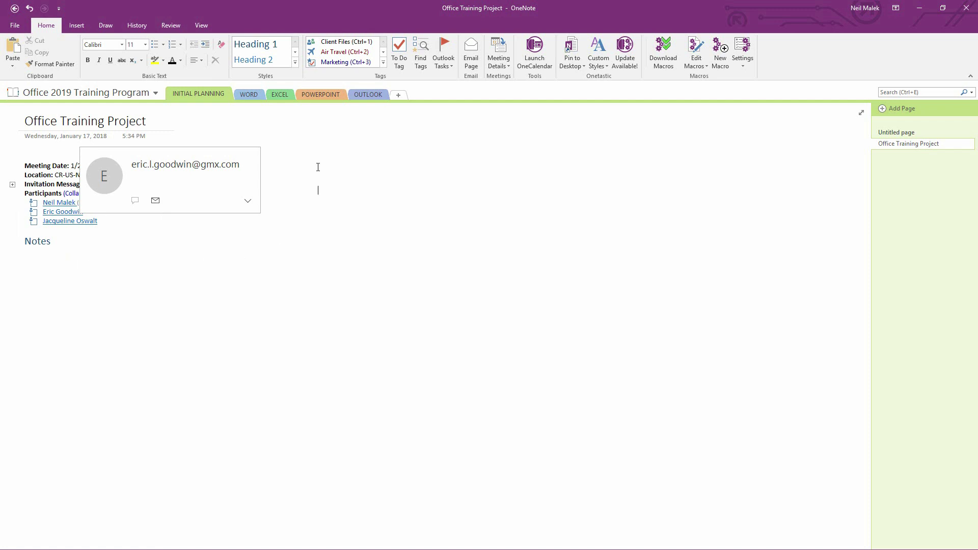
Start an audio recording on the meeting page and type an ACTION ITEMS note
{"action": "left_click", "coordinate": [79, 26]}
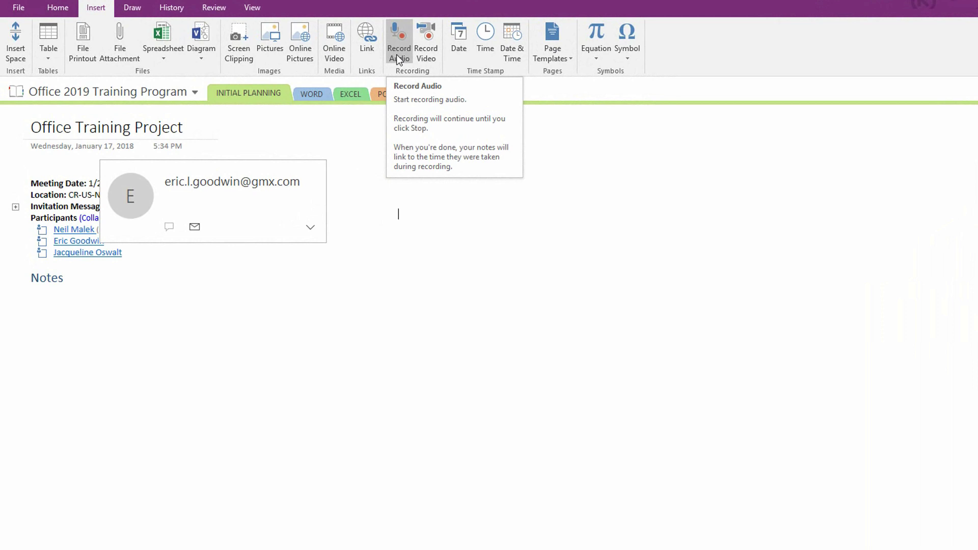
{"action": "left_click", "coordinate": [399, 54]}
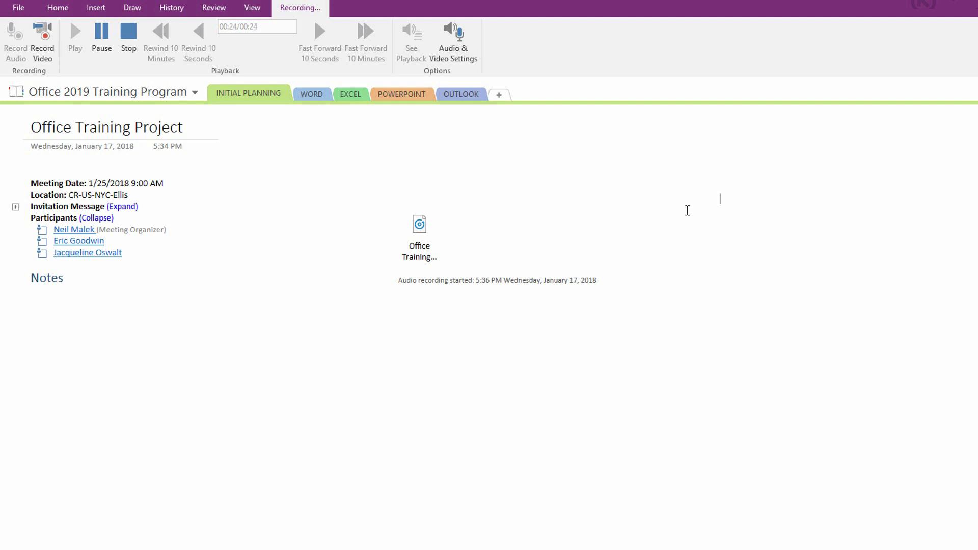
{"action": "type", "text": "ACTION ITEMS"}
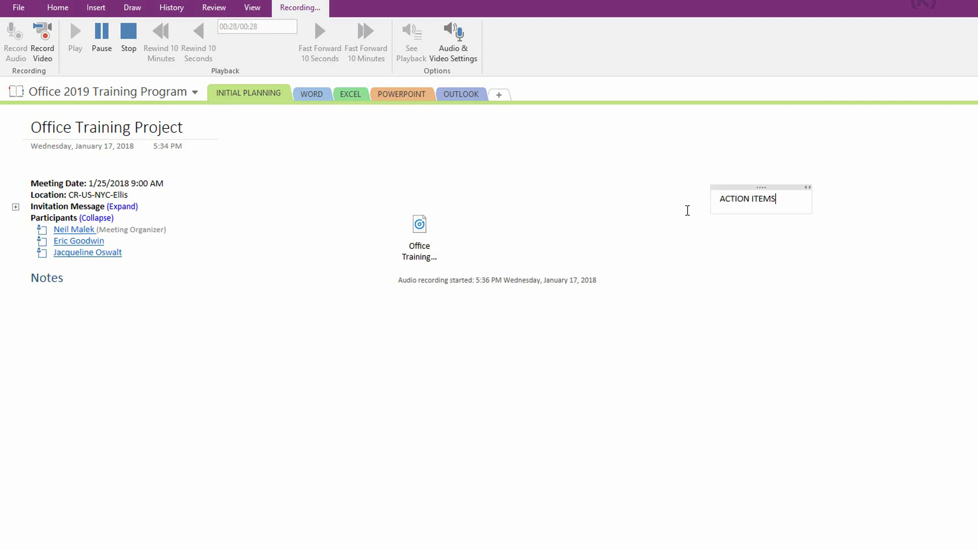
Make ACTION ITEMS bold, underlined and 16 point
{"action": "key", "text": "shift+Left"}
{"action": "key", "text": "shift+Left"}
{"action": "key", "text": "shift+Left"}
{"action": "key", "text": "shift+Left"}
{"action": "key", "text": "shift+Left"}
{"action": "key", "text": "shift+Left"}
{"action": "key", "text": "shift+Left"}
{"action": "key", "text": "shift+Left"}
{"action": "key", "text": "shift+Left"}
{"action": "key", "text": "shift+Left"}
{"action": "key", "text": "shift+Left"}
{"action": "key", "text": "shift+Left"}
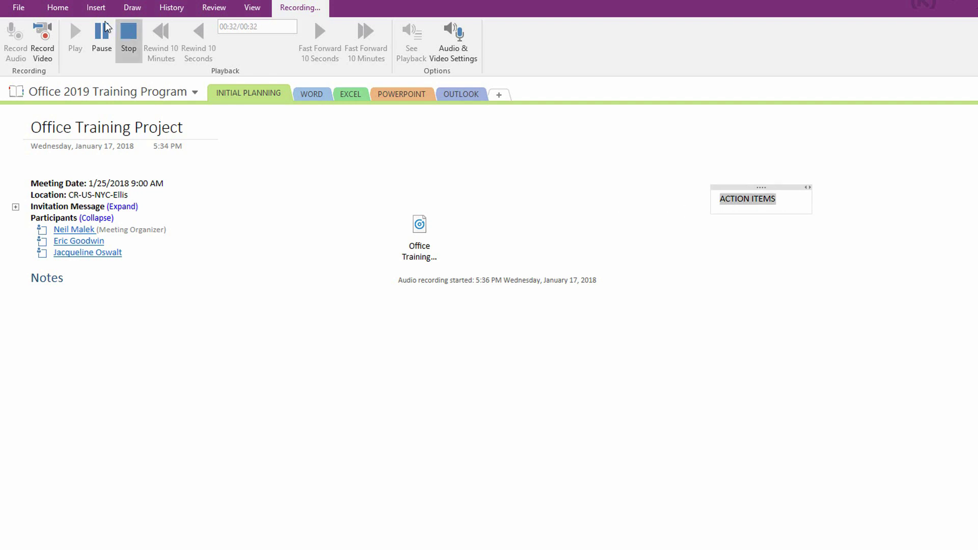
{"action": "key", "text": "ctrl+b"}
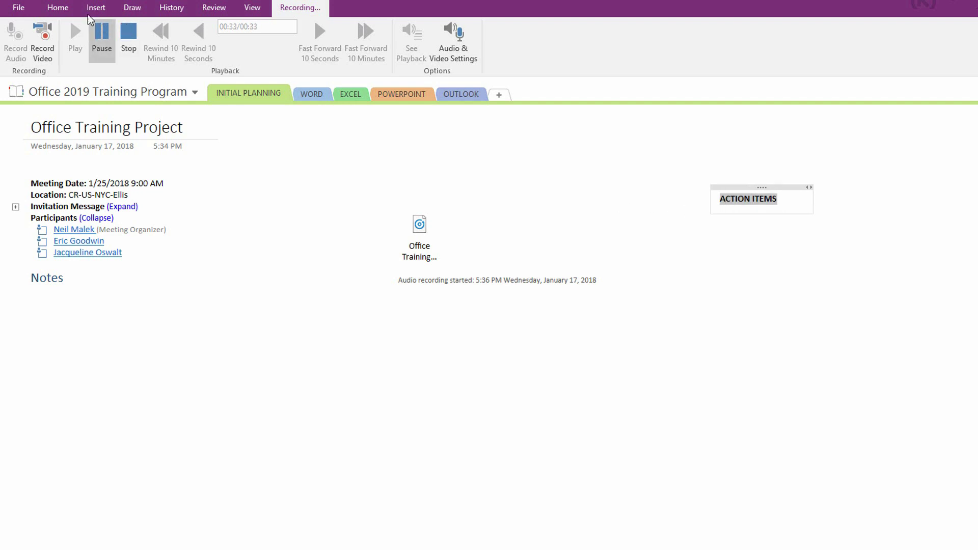
{"action": "left_click", "coordinate": [55, 8]}
{"action": "left_click", "coordinate": [139, 50]}
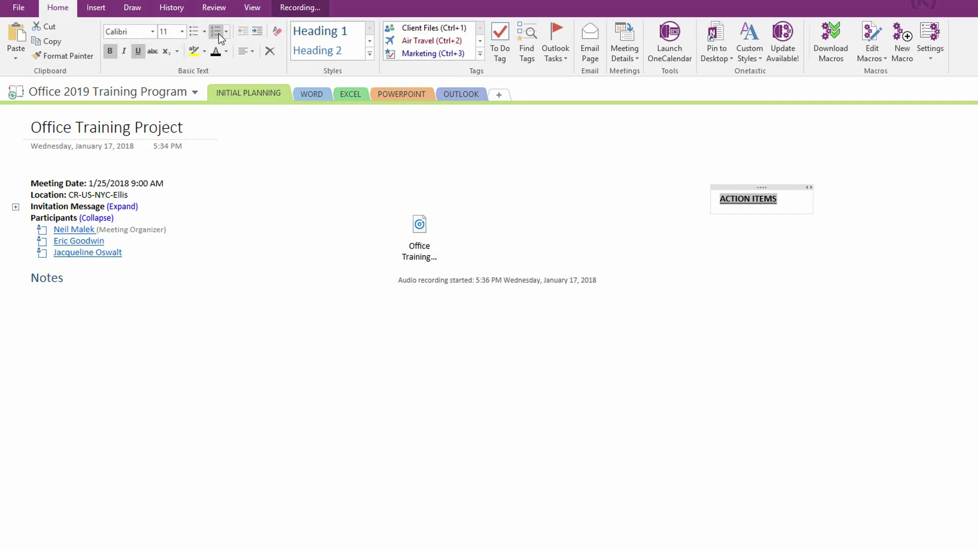
{"action": "left_click", "coordinate": [182, 31]}
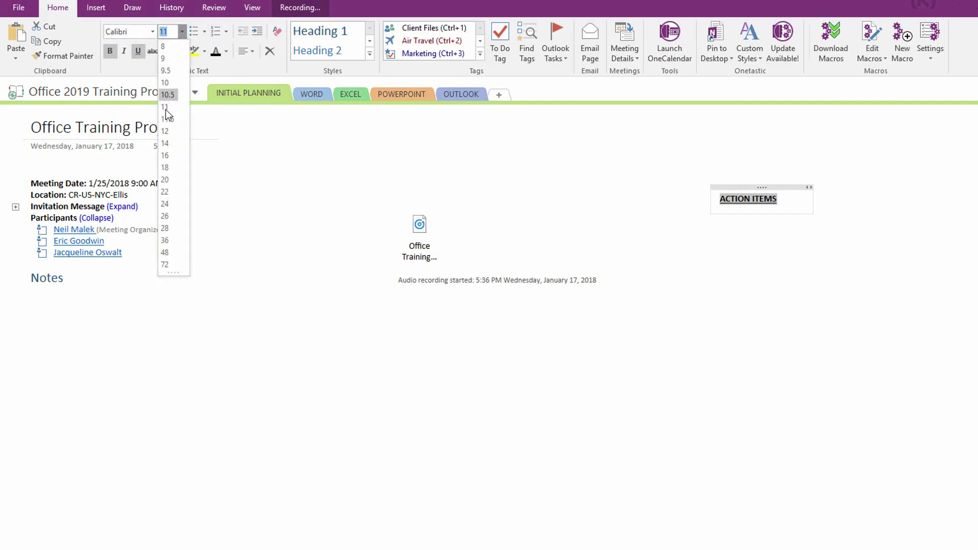
{"action": "left_click", "coordinate": [172, 156]}
Add an unformatted To Do line below the heading: follow up with documentation
{"action": "left_click", "coordinate": [829, 215]}
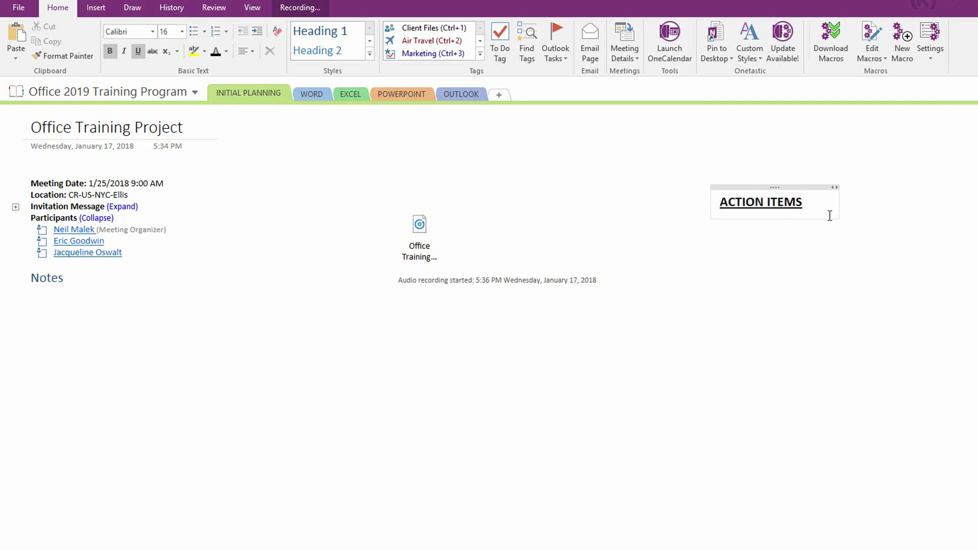
{"action": "key", "text": "Return"}
{"action": "left_click", "coordinate": [276, 30]}
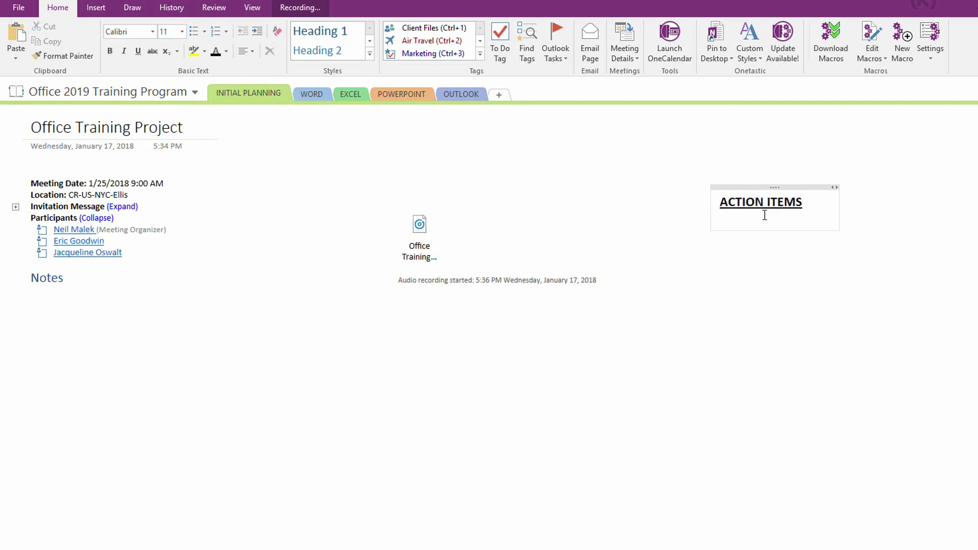
{"action": "left_click", "coordinate": [499, 50]}
{"action": "type", "text": "eRIC"}
{"action": "key", "text": "BackSpace"}
{"action": "key", "text": "BackSpace"}
{"action": "key", "text": "BackSpace"}
{"action": "key", "text": "BackSpace"}
{"action": "key", "text": "Caps_Lock"}
{"action": "type", "text": "Eric: Follow up wi"}
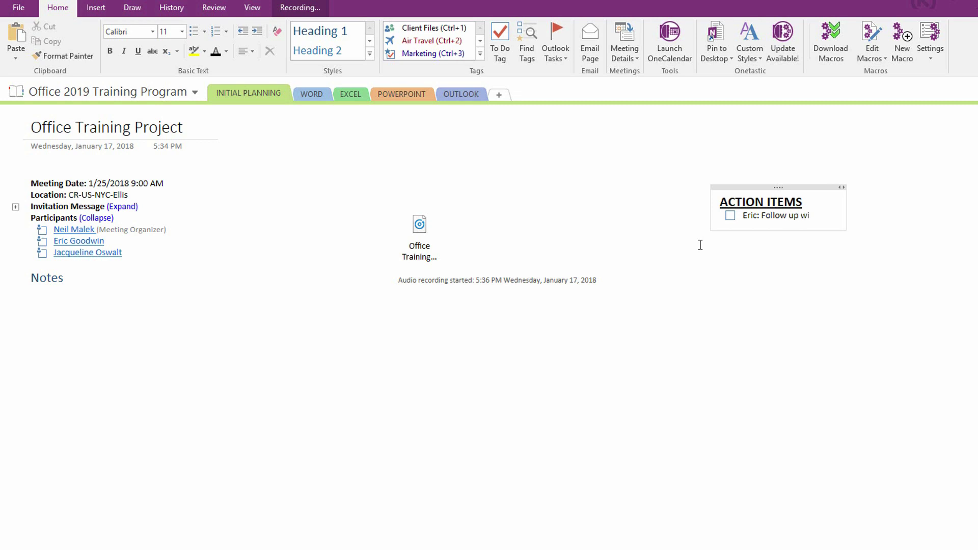
{"action": "type", "text": "th documentation."}
Add to-do items to forward information to the executive team and build marketing materials
{"action": "key", "text": "Return"}
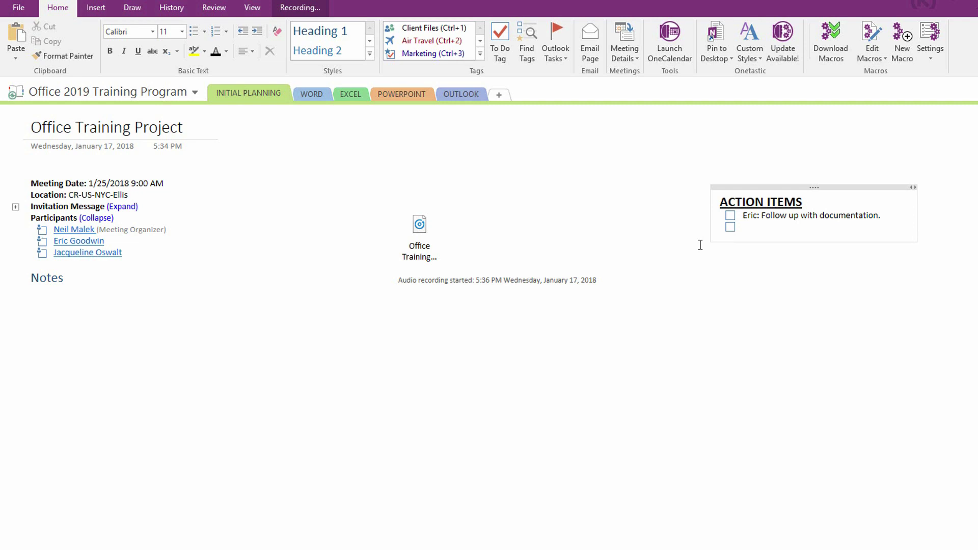
{"action": "type", "text": "Neil: Forward information to exectu"}
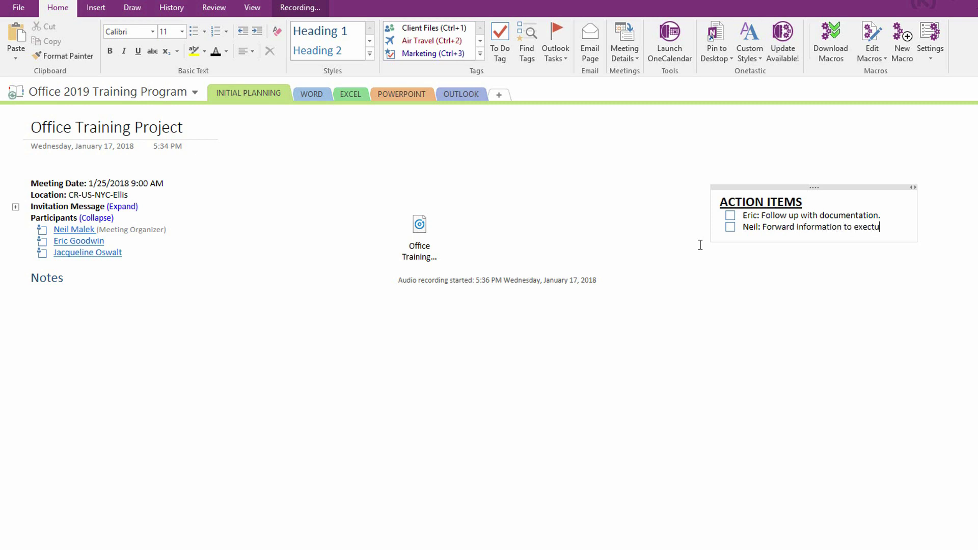
{"action": "key", "text": "BackSpace"}
{"action": "type", "text": "utive team."}
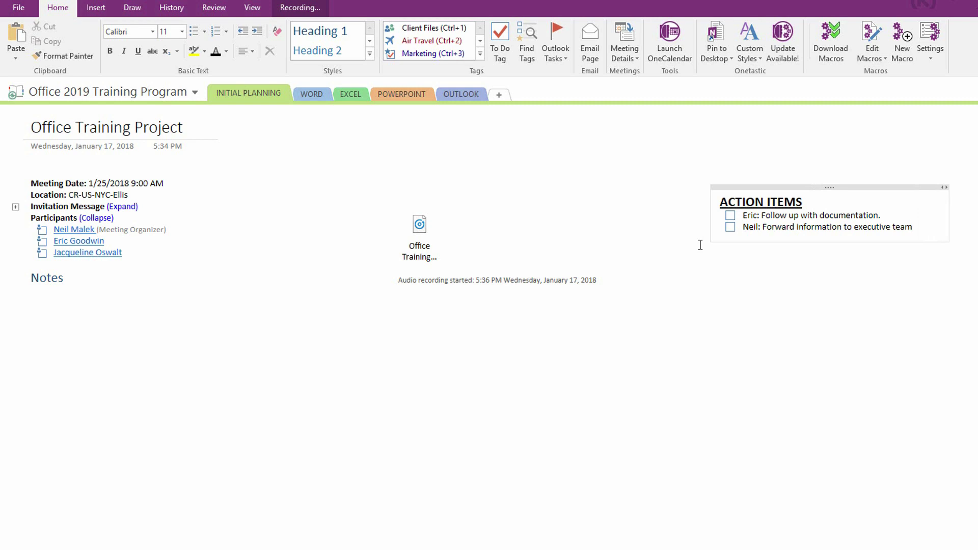
{"action": "key", "text": "Return"}
{"action": "type", "text": "Jacqe"}
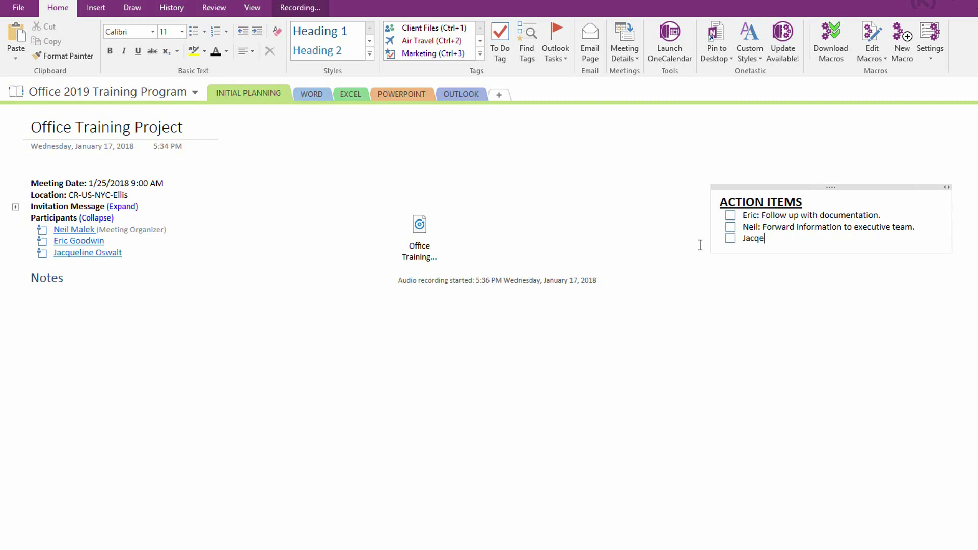
{"action": "key", "text": "BackSpace"}
{"action": "type", "text": "ueline: Build Marketing"}
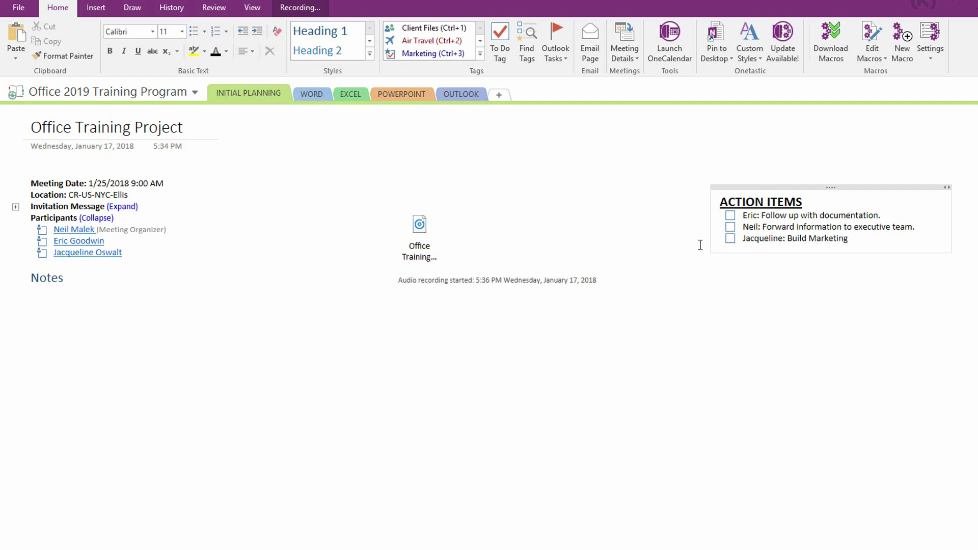
{"action": "type", "text": " materials."}
{"action": "left_click", "coordinate": [298, 7]}
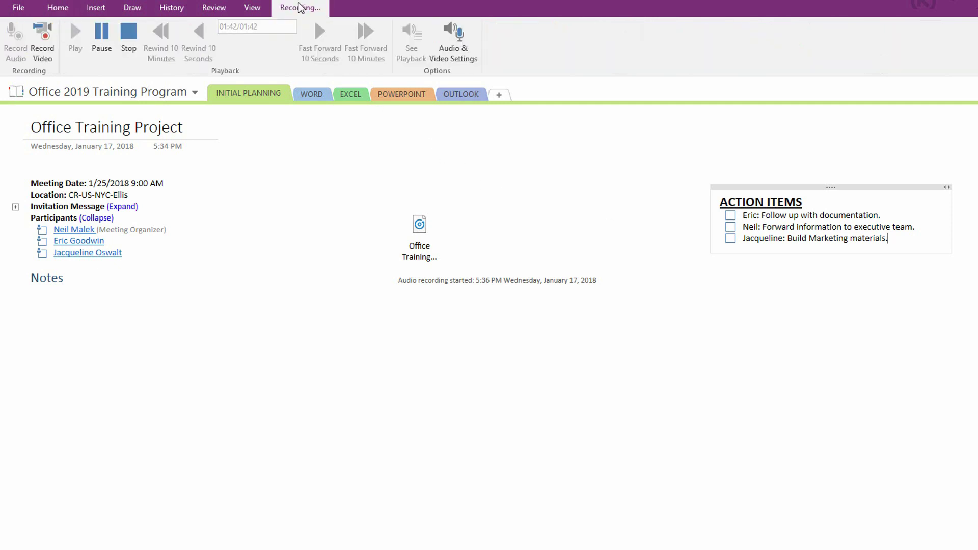
{"action": "left_click", "coordinate": [127, 38]}
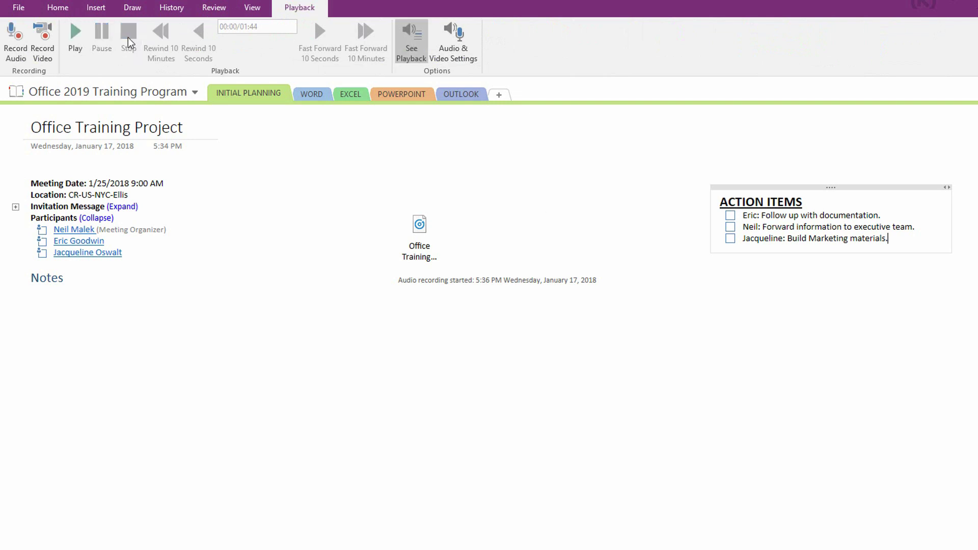
{"action": "left_click", "coordinate": [420, 227]}
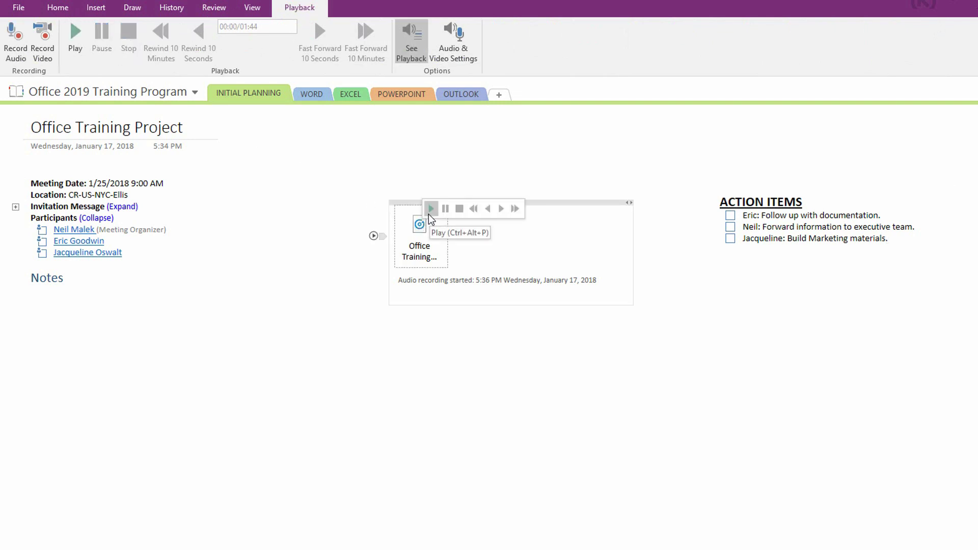
{"action": "left_click", "coordinate": [743, 228]}
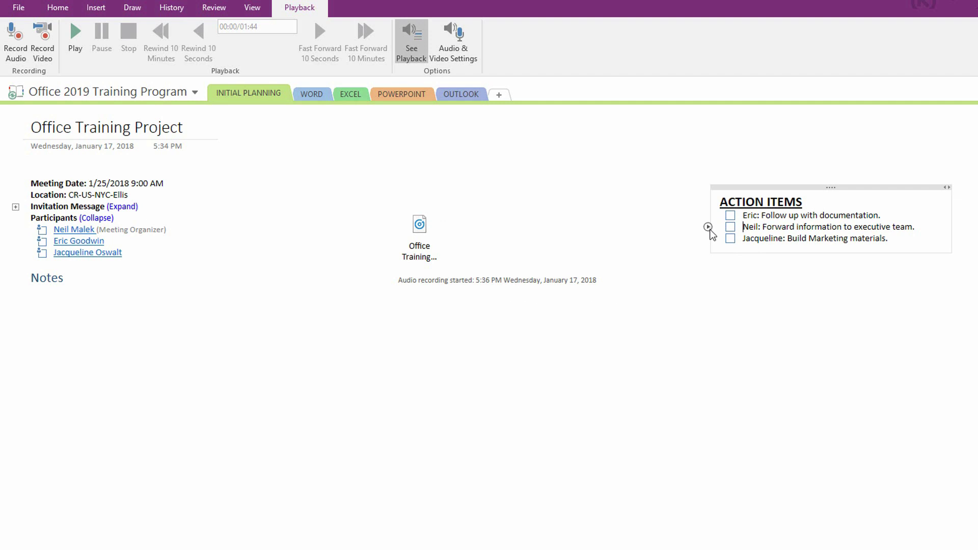
{"action": "left_click", "coordinate": [709, 228]}
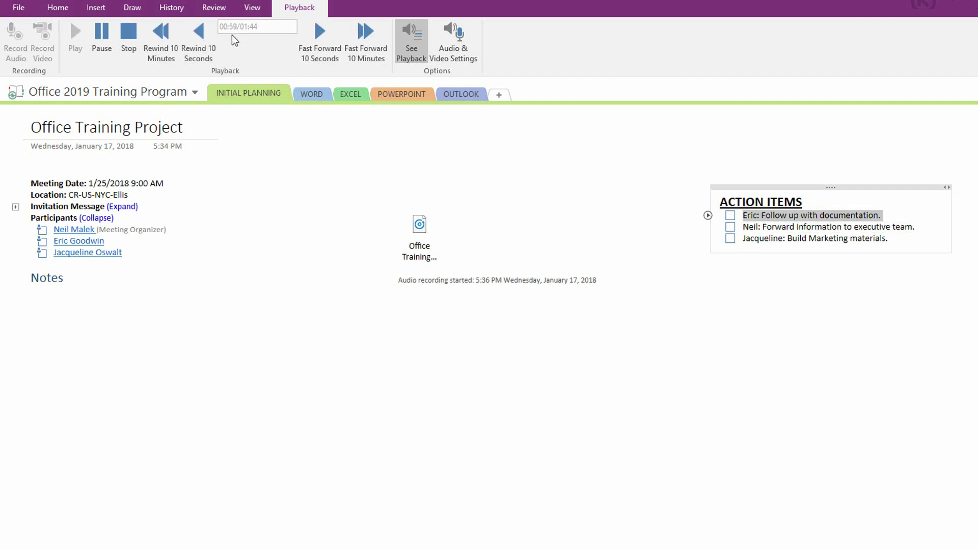
{"action": "left_click", "coordinate": [117, 42]}
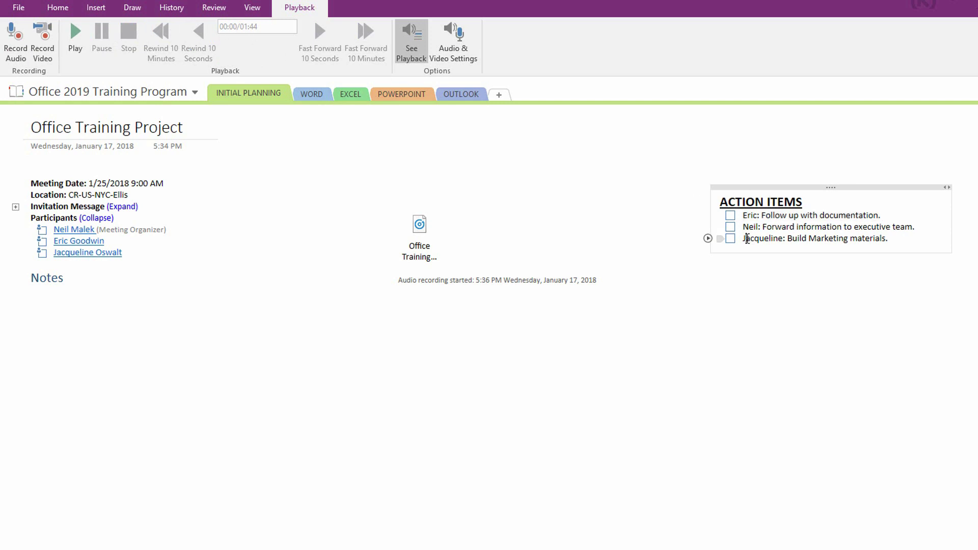
{"action": "left_click", "coordinate": [708, 239]}
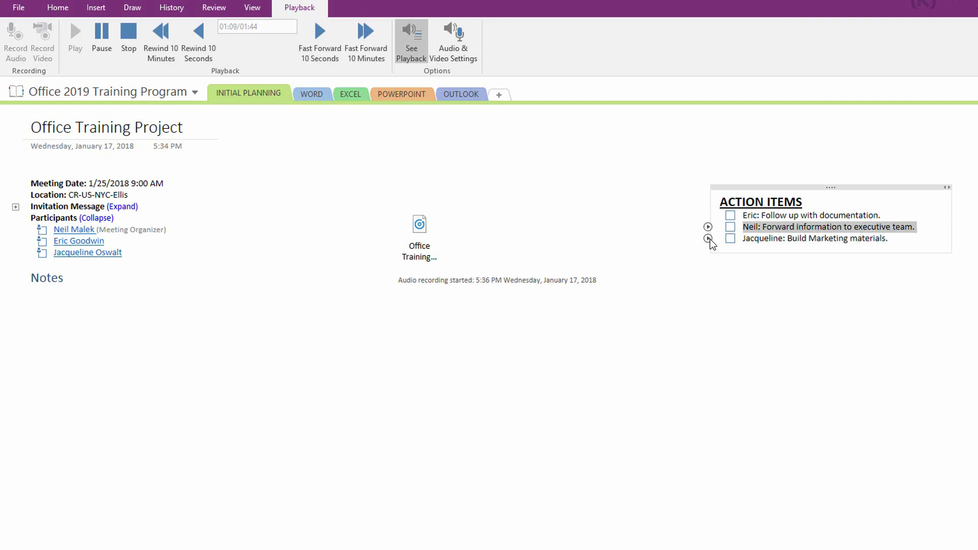
{"action": "left_click", "coordinate": [708, 216]}
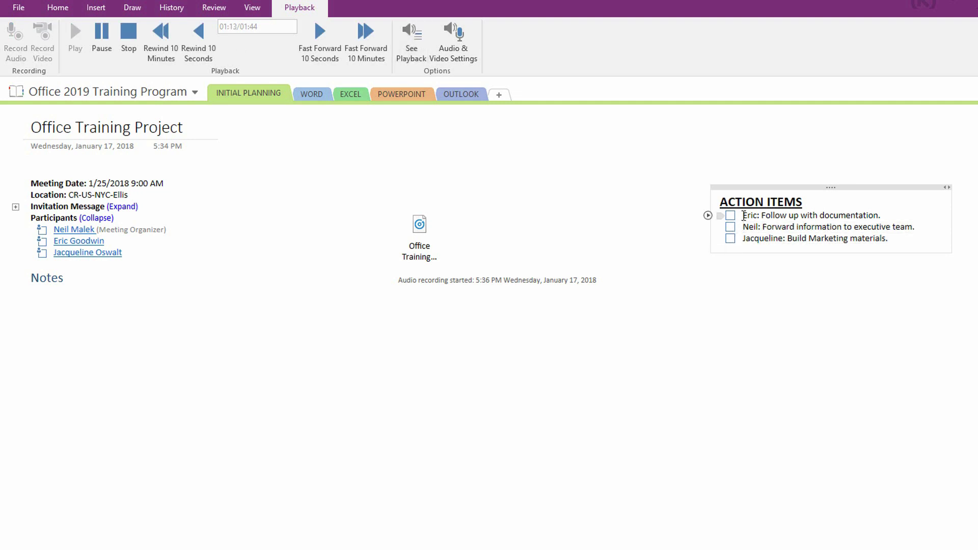
{"action": "left_click", "coordinate": [708, 216]}
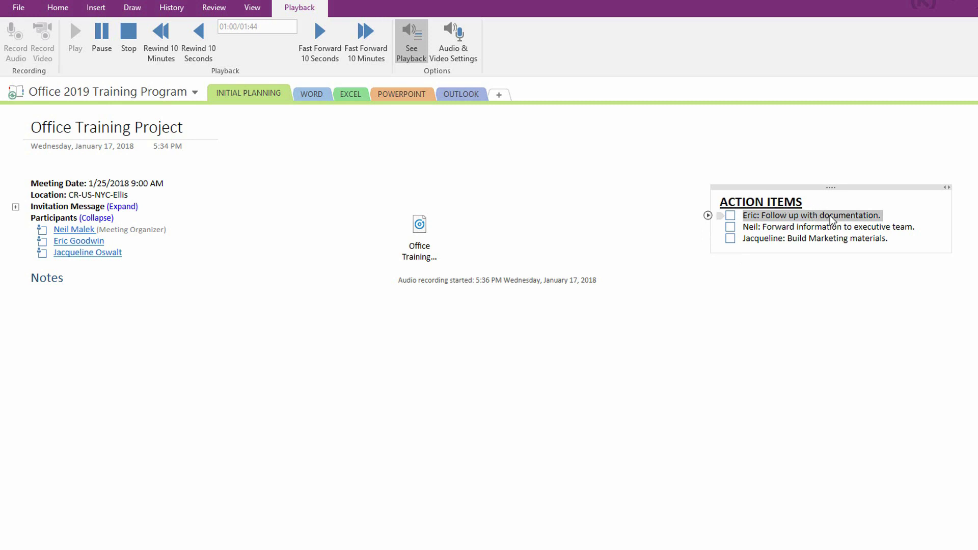
{"action": "left_click", "coordinate": [652, 254]}
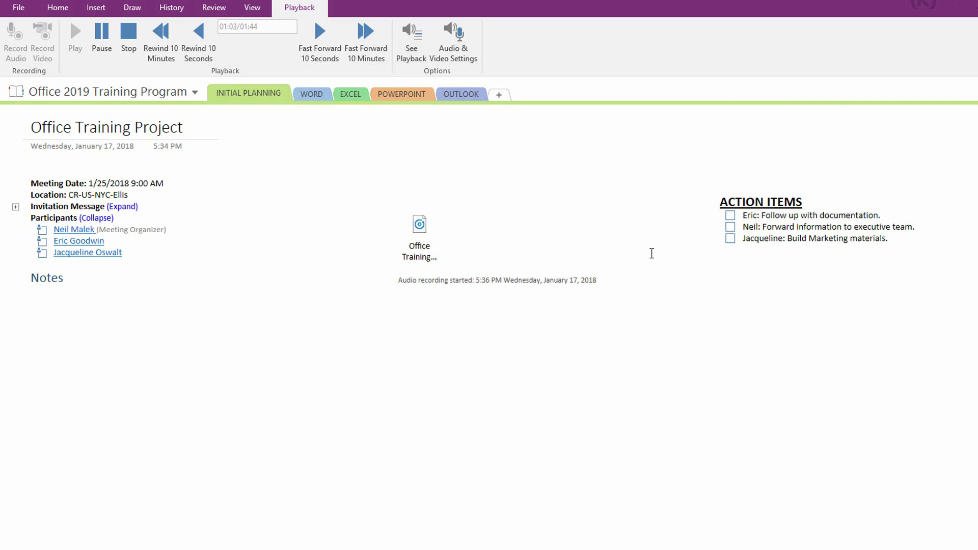
{"action": "left_click", "coordinate": [118, 40]}
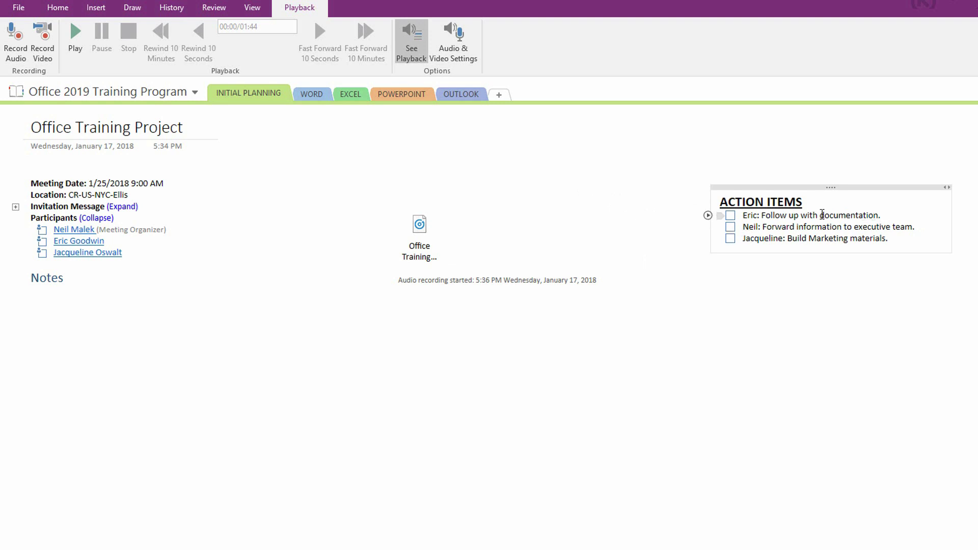
Flag each of the three action items as an Outlook task due Next Week
{"action": "left_click", "coordinate": [63, 11]}
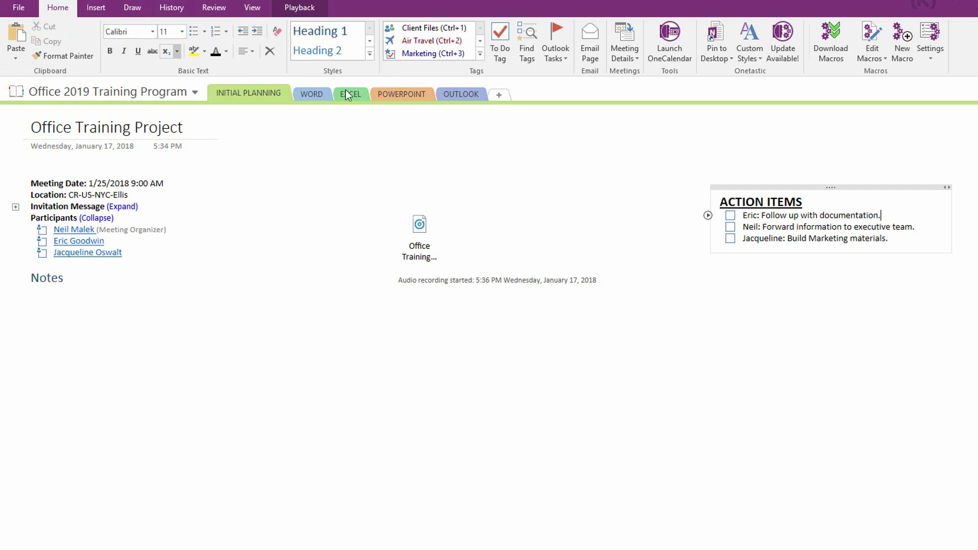
{"action": "left_click", "coordinate": [555, 57]}
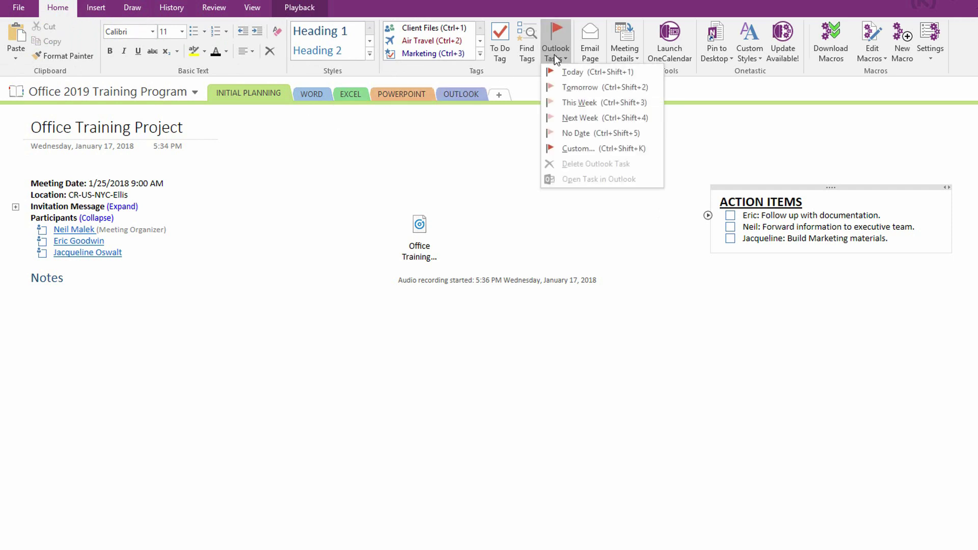
{"action": "left_click", "coordinate": [598, 119]}
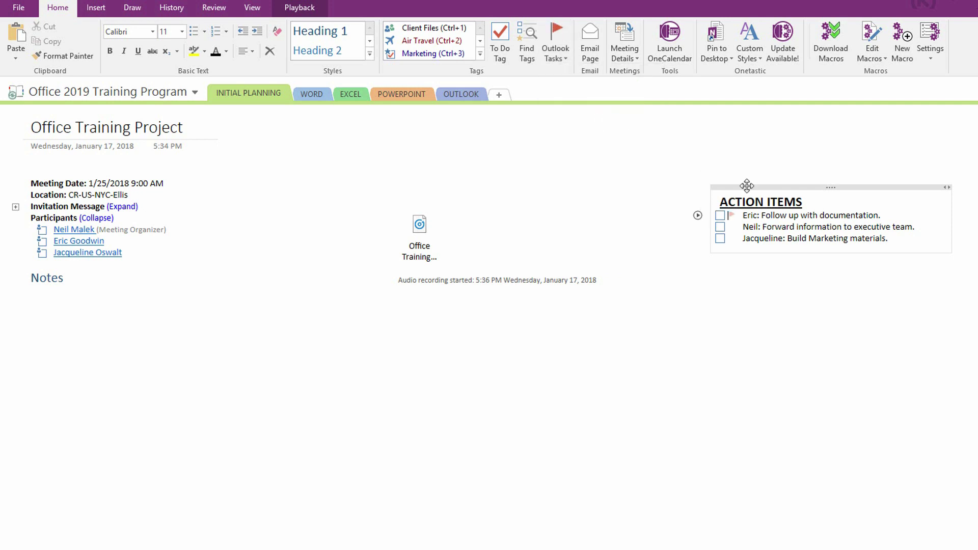
{"action": "left_click", "coordinate": [742, 227]}
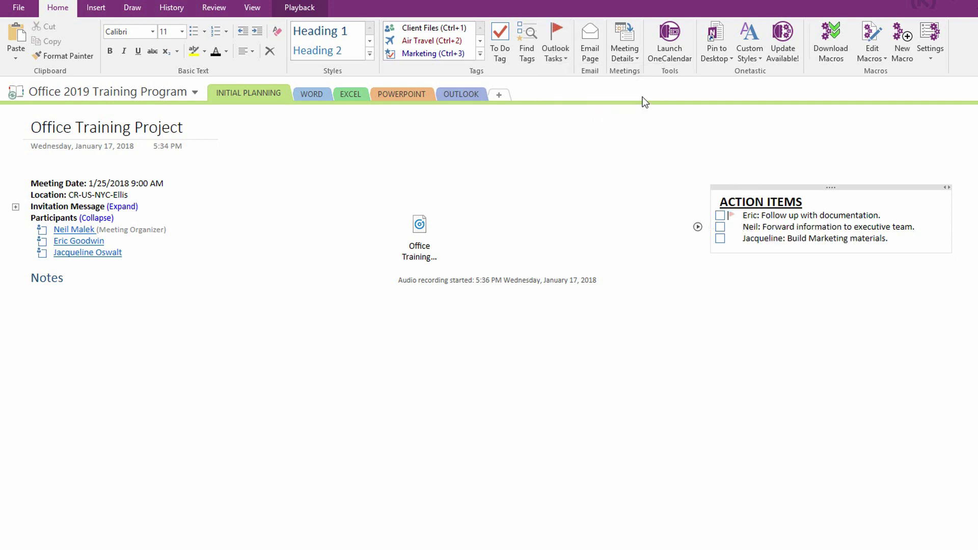
{"action": "left_click", "coordinate": [570, 57]}
{"action": "left_click", "coordinate": [584, 118]}
{"action": "left_click", "coordinate": [743, 238]}
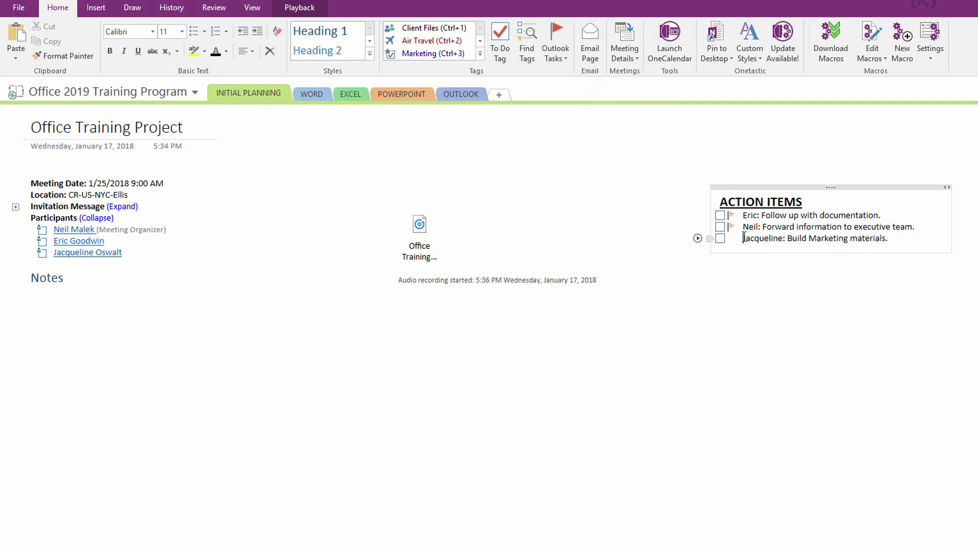
{"action": "left_click", "coordinate": [555, 48]}
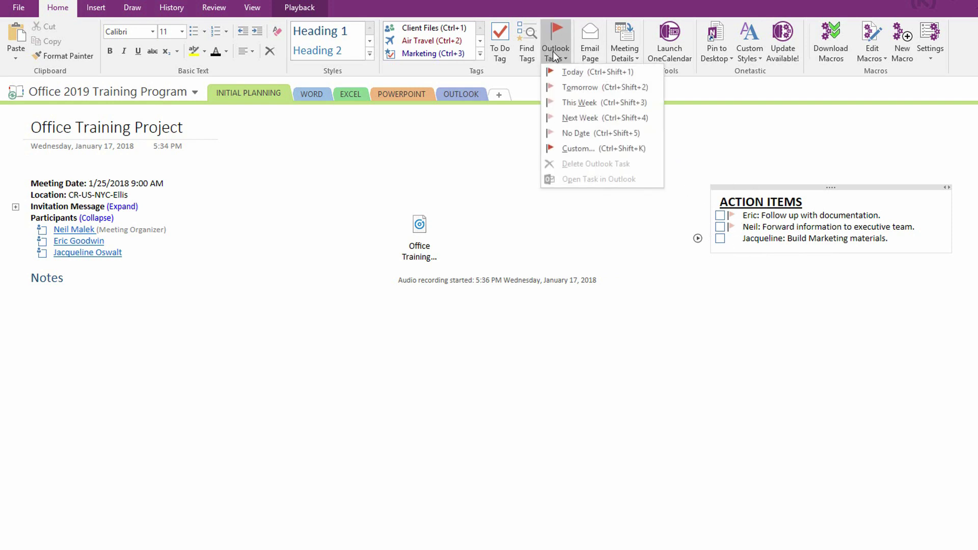
{"action": "left_click", "coordinate": [588, 118]}
{"action": "mouse_move", "coordinate": [731, 229]}
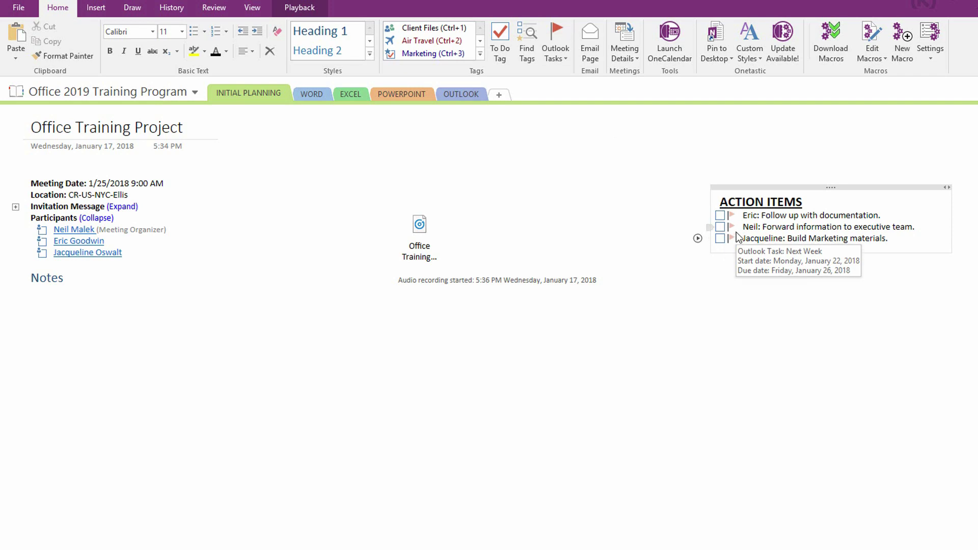
{"action": "key", "text": "alt+Tab"}
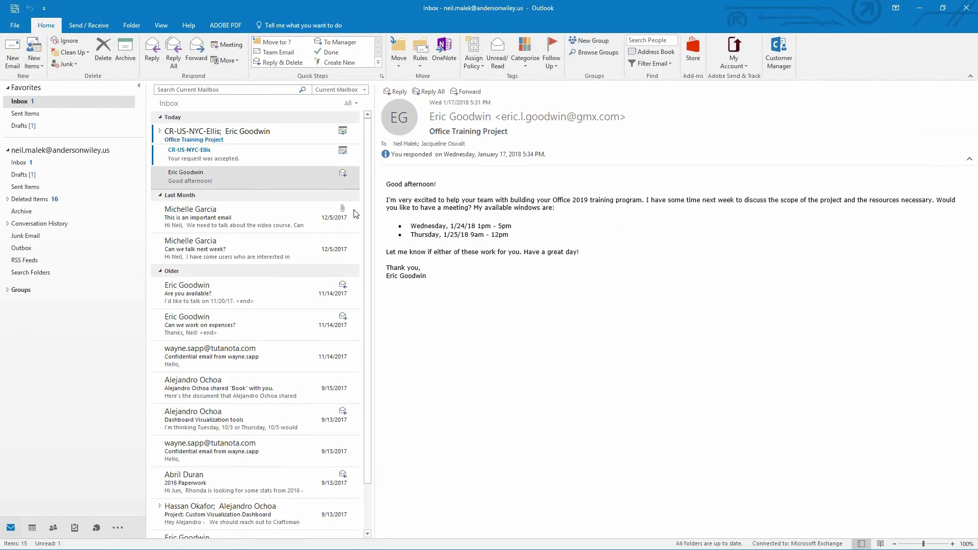
Open Outlook's Tasks view to see the three action items due Fri 1/26/2018
{"action": "left_click", "coordinate": [74, 528]}
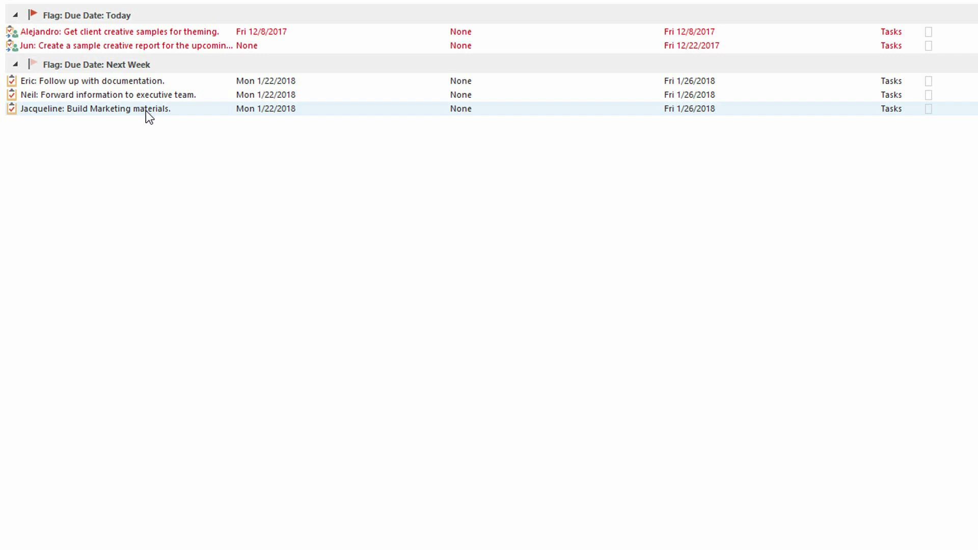
Assign the Build Marketing materials task to the named colleague, send it, and reopen it to confirm
{"action": "double_click", "coordinate": [146, 110]}
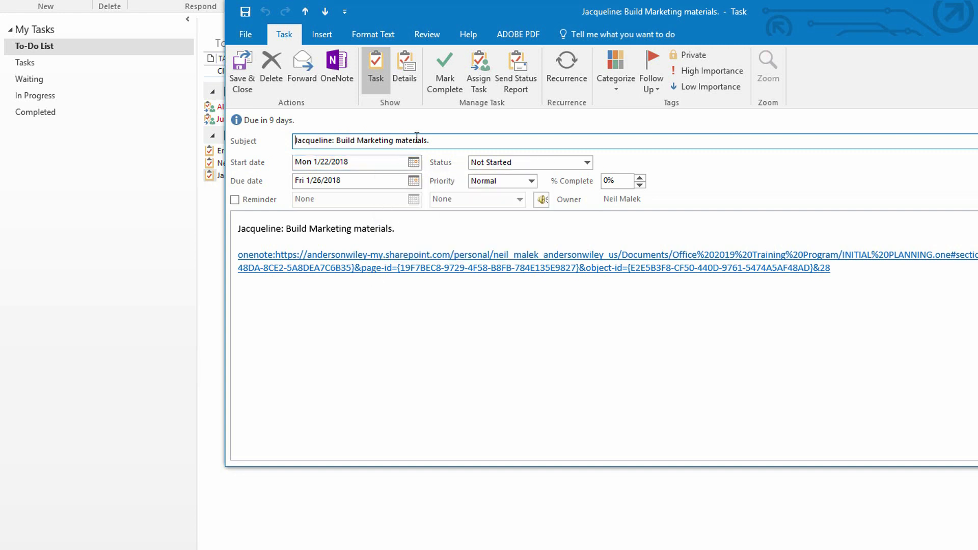
{"action": "left_click", "coordinate": [478, 90]}
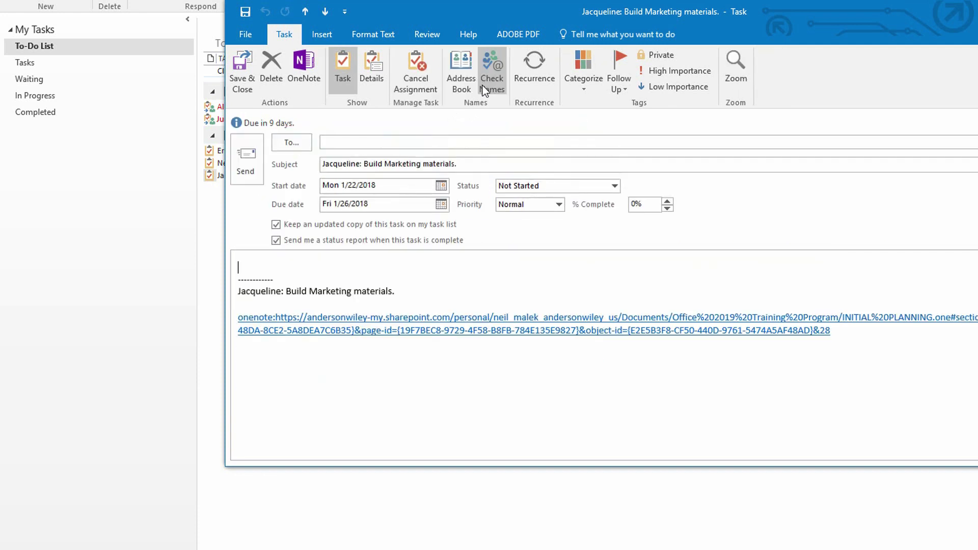
{"action": "left_click", "coordinate": [401, 139]}
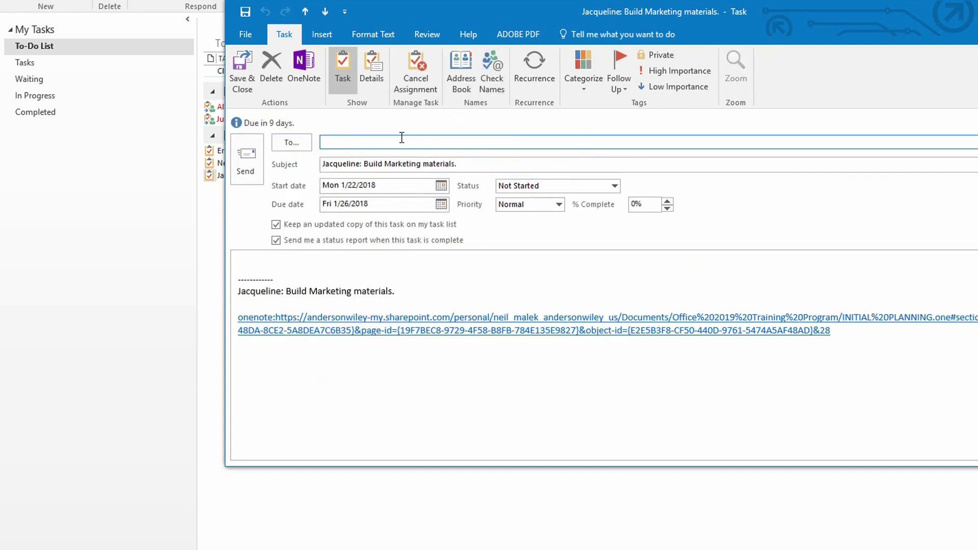
{"action": "type", "text": "jac"}
{"action": "key", "text": "Return"}
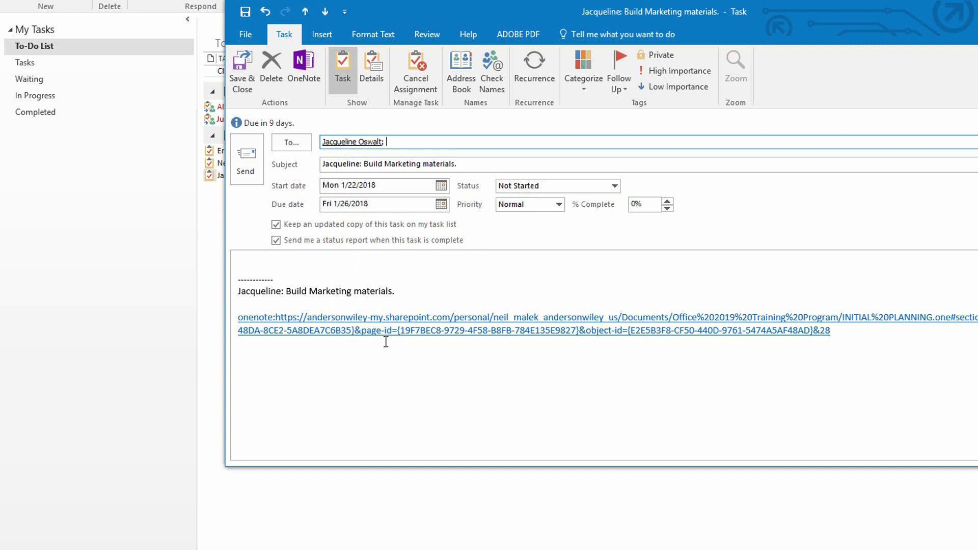
{"action": "left_click", "coordinate": [246, 155]}
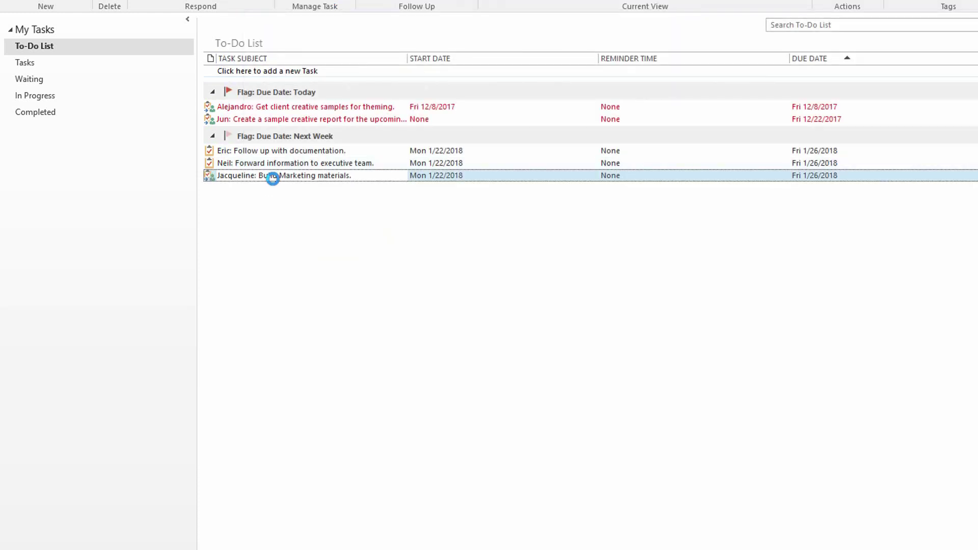
{"action": "double_click", "coordinate": [274, 177]}
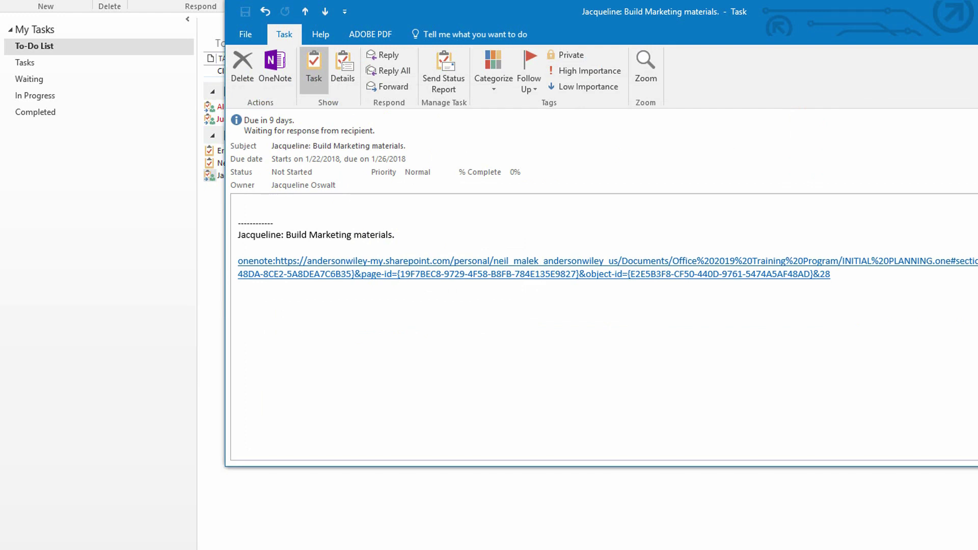
Close the assigned task's window with Esc to get back to the OneNote meeting page
{"action": "key", "text": "Escape"}
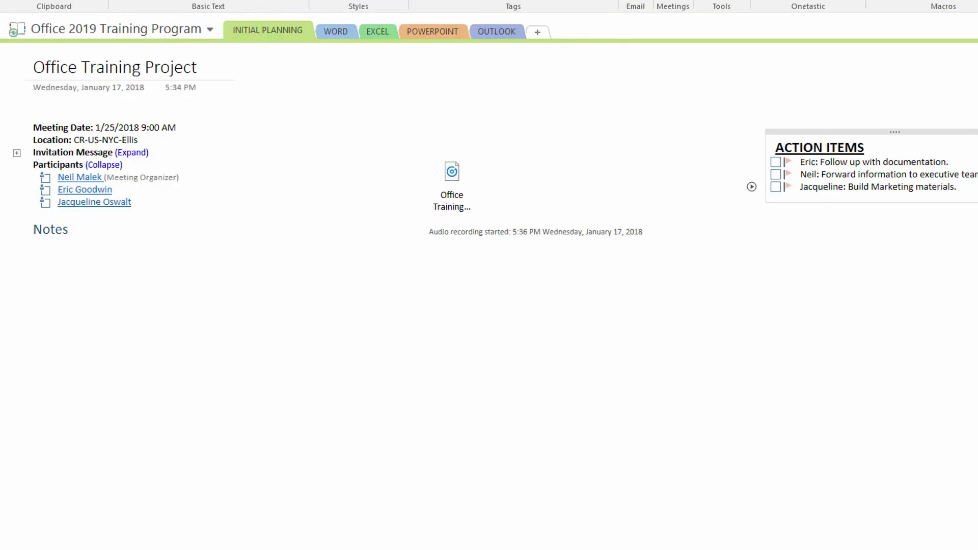